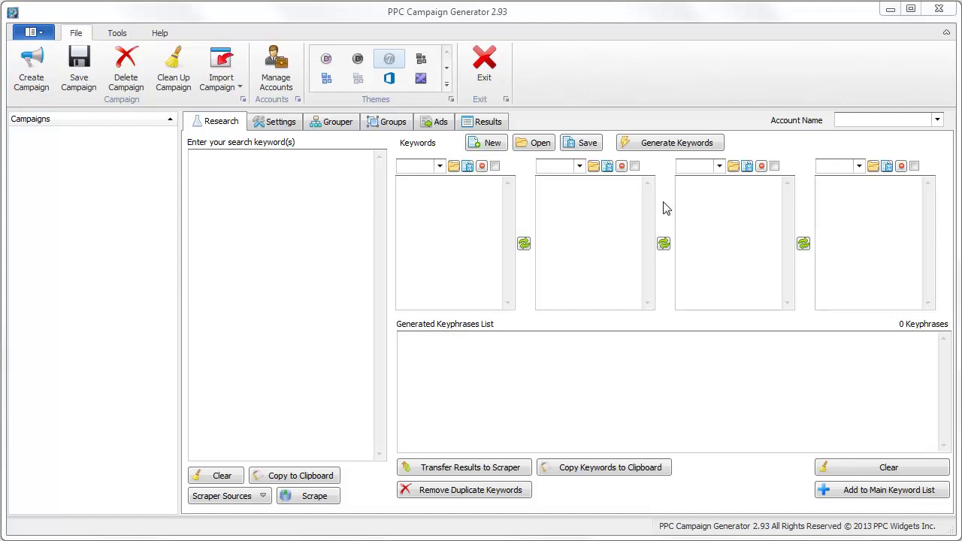
Start fresh keyword lists, loading Cars into the first column and demo into the second.
left_click(461, 204)
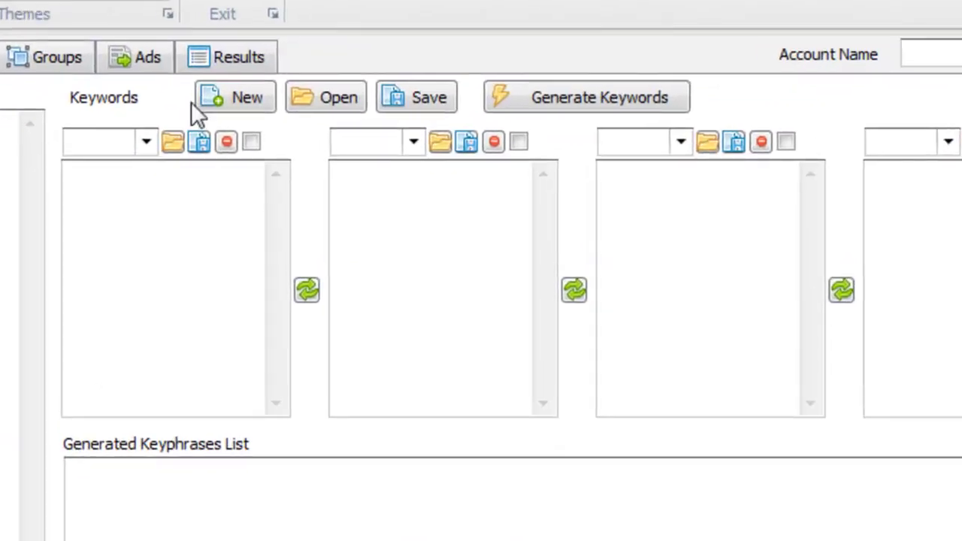
left_click(489, 143)
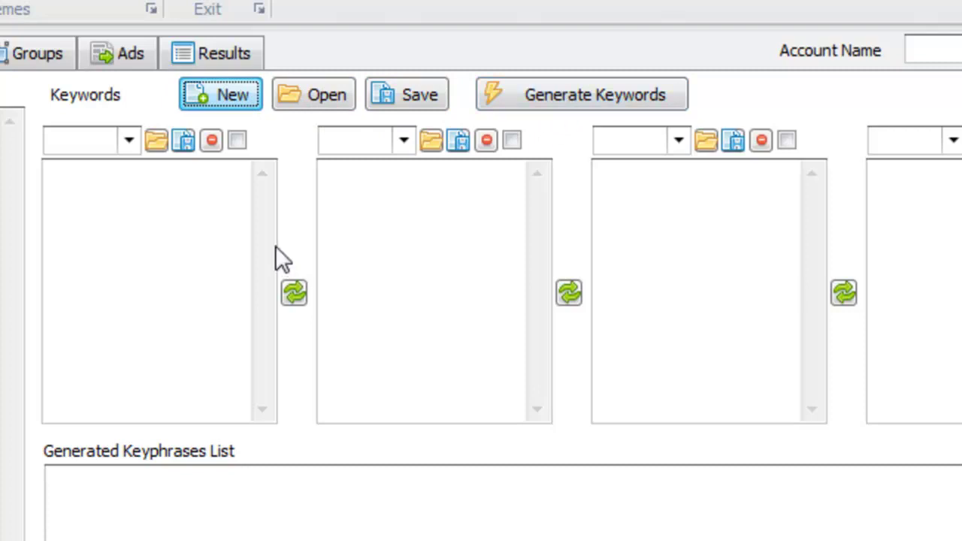
left_click(193, 202)
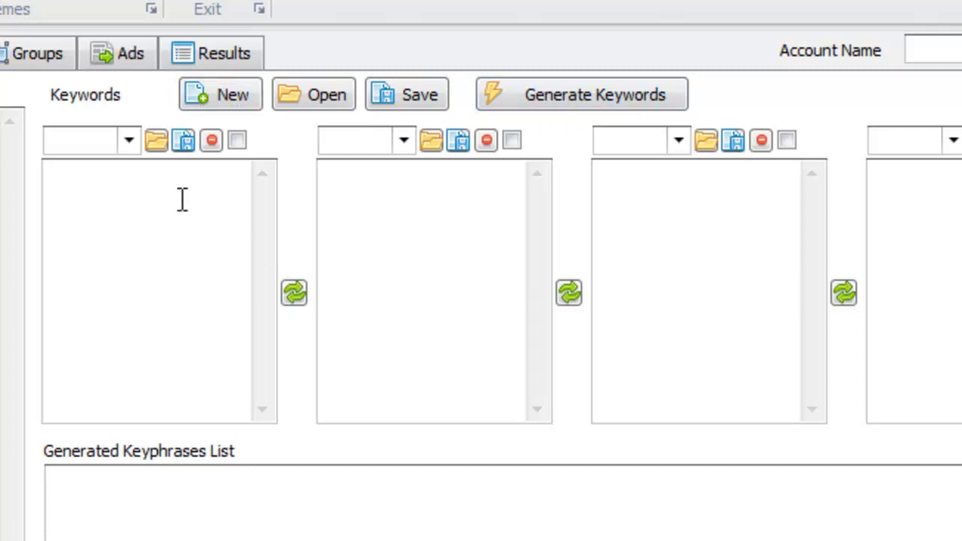
left_click(129, 141)
left_click(107, 169)
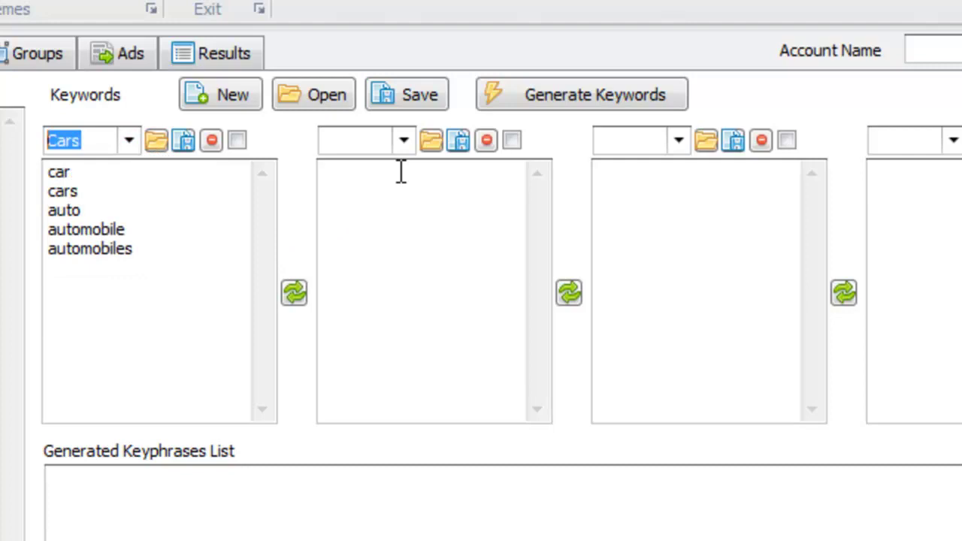
left_click(403, 140)
left_click(385, 212)
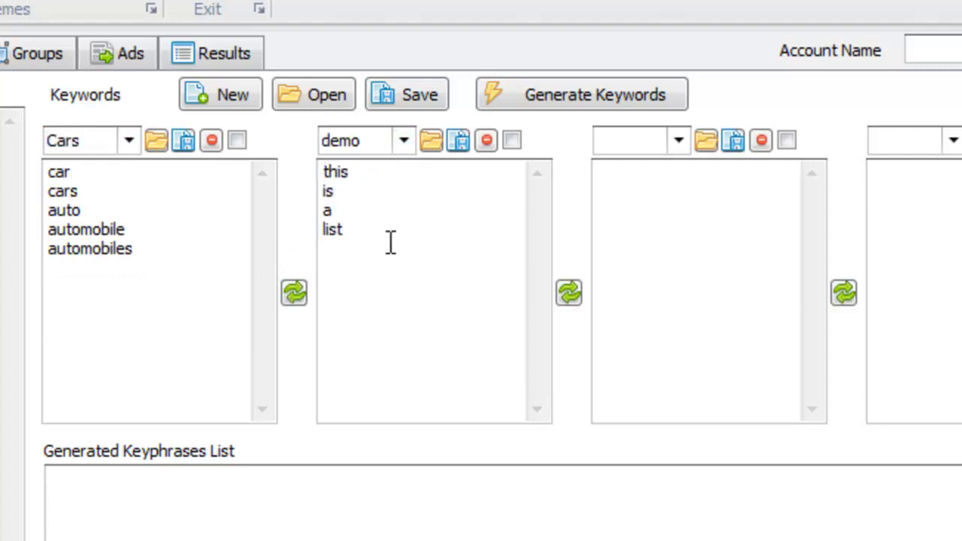
key("ctrl+a")
left_click(705, 258)
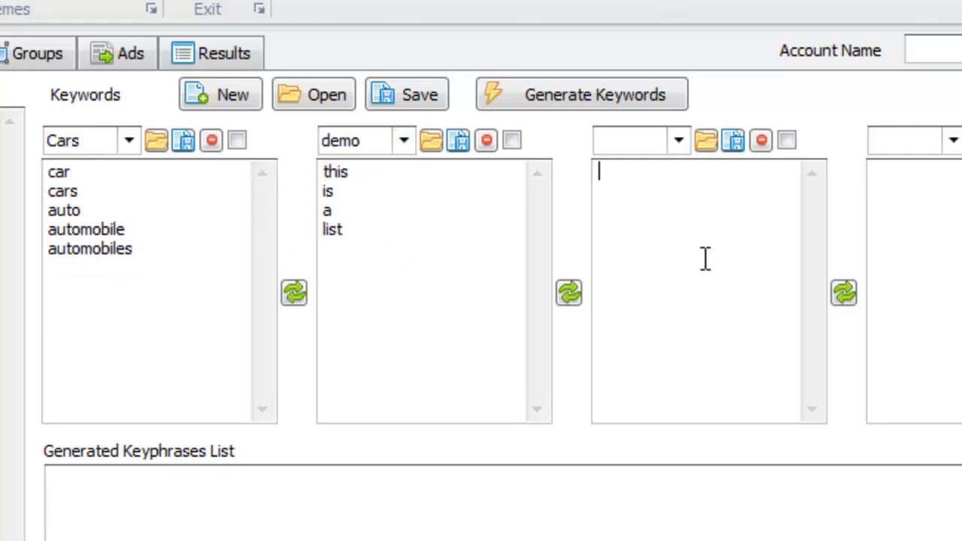
Clear the lists and load the mobilephones keyword file into the columns.
left_click(220, 91)
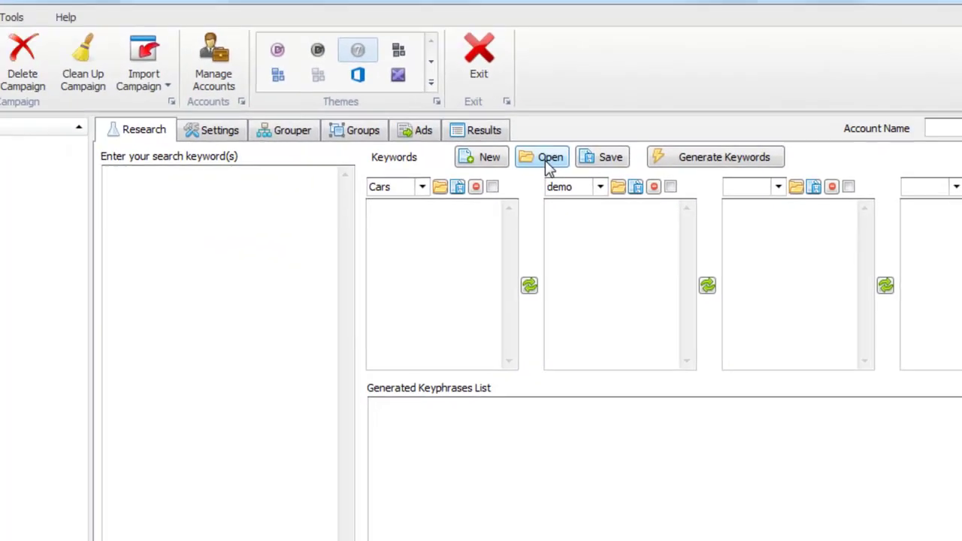
left_click(547, 164)
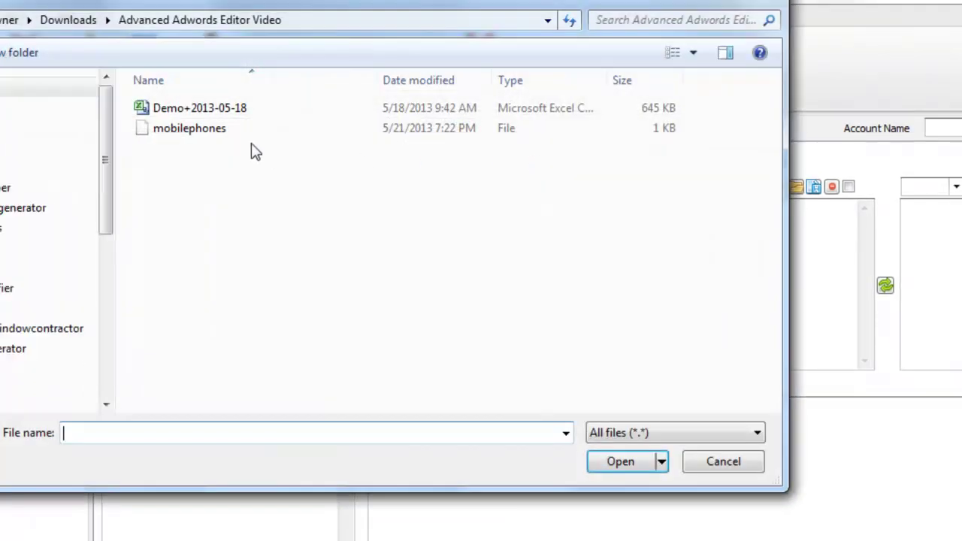
left_click(242, 141)
left_click(638, 461)
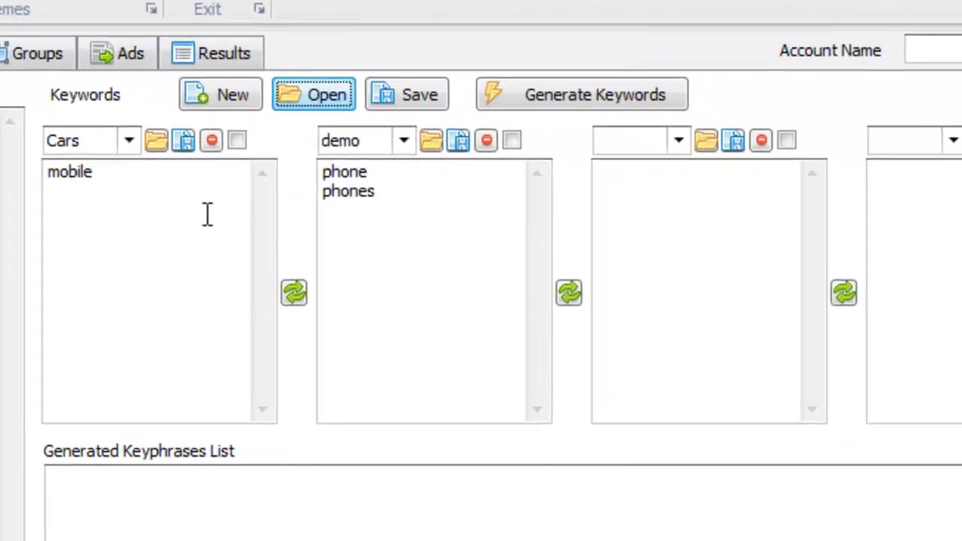
Check the loaded words (mobile; phone, phones) and briefly open, then close, the Save dialog.
left_click_drag(398, 208, 357, 209)
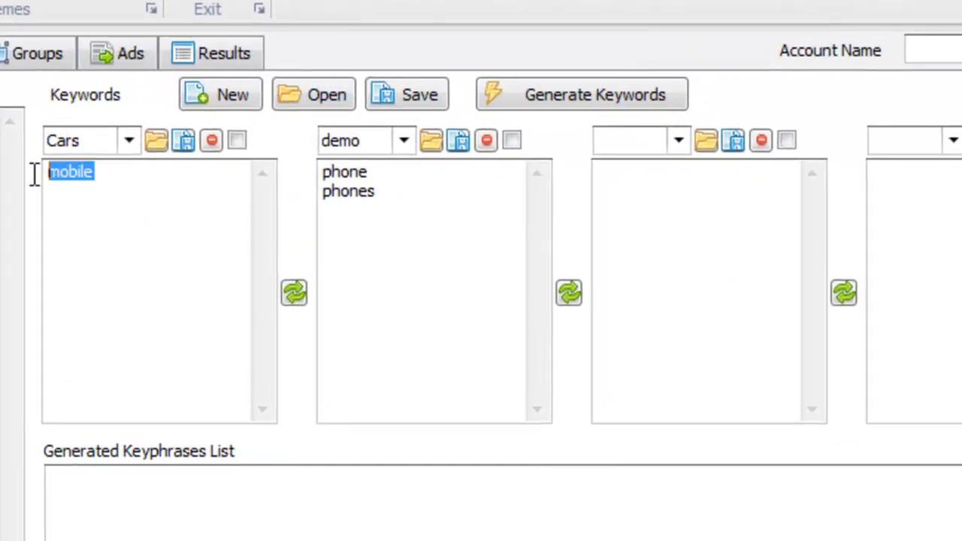
left_click(439, 228)
left_click_drag(438, 228, 315, 161)
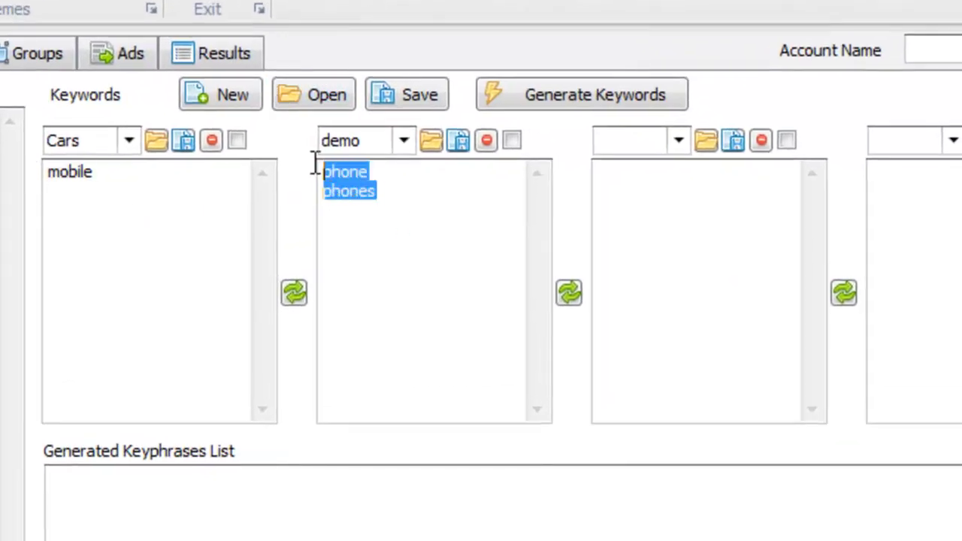
left_click(404, 233)
left_click(426, 95)
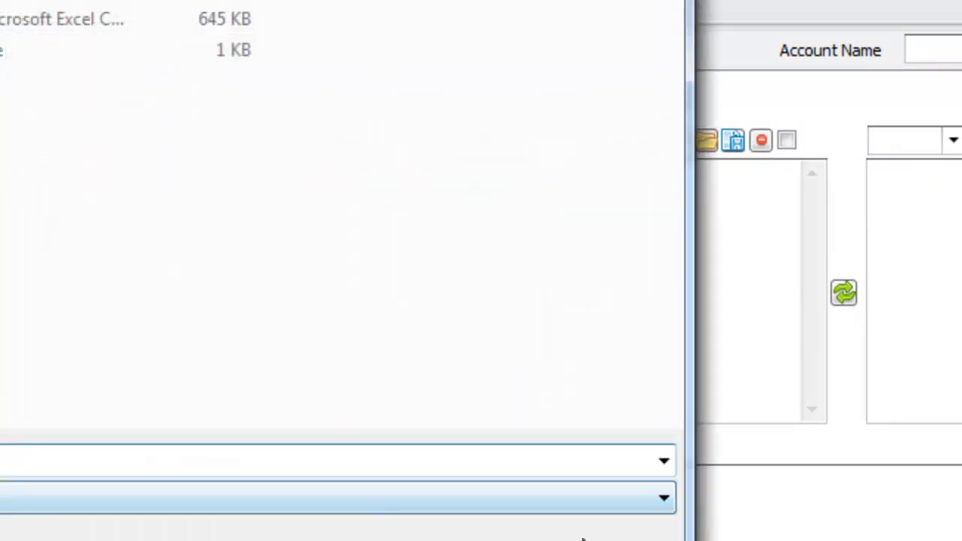
left_click(584, 537)
left_click_drag(384, 275, 258, 138)
left_click(441, 262)
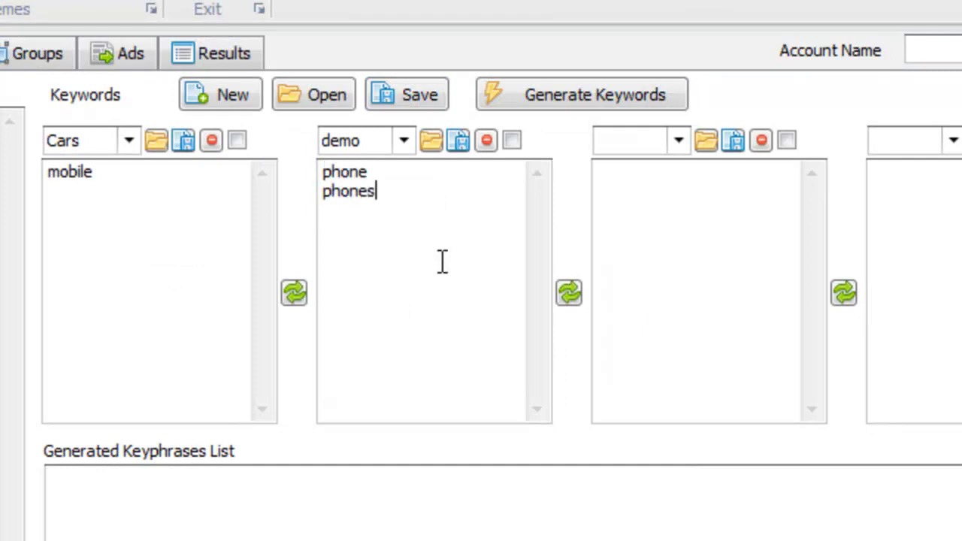
Generate the keyphrases 'mobile phone' and 'mobile phones' from the first two columns.
left_click(597, 103)
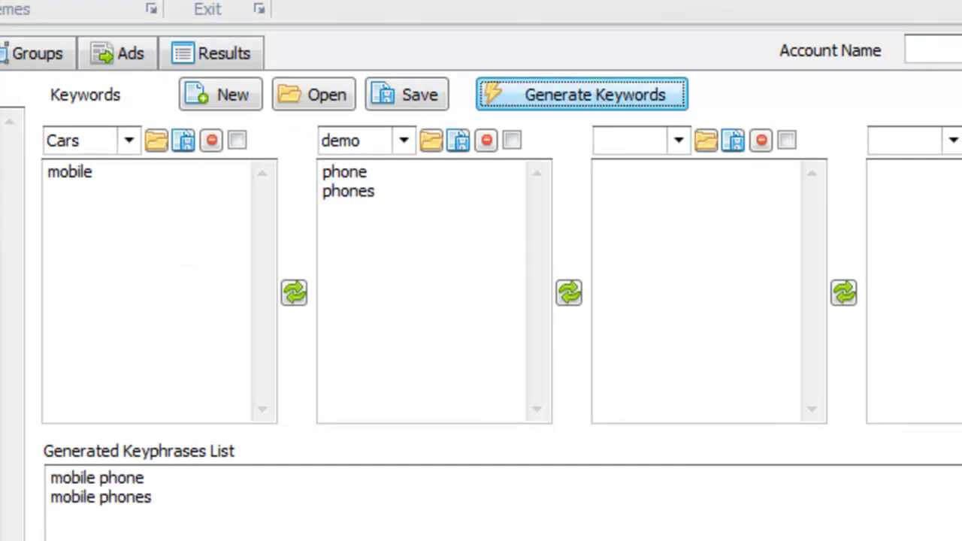
left_click_drag(97, 218, 45, 167)
left_click_drag(397, 202, 300, 160)
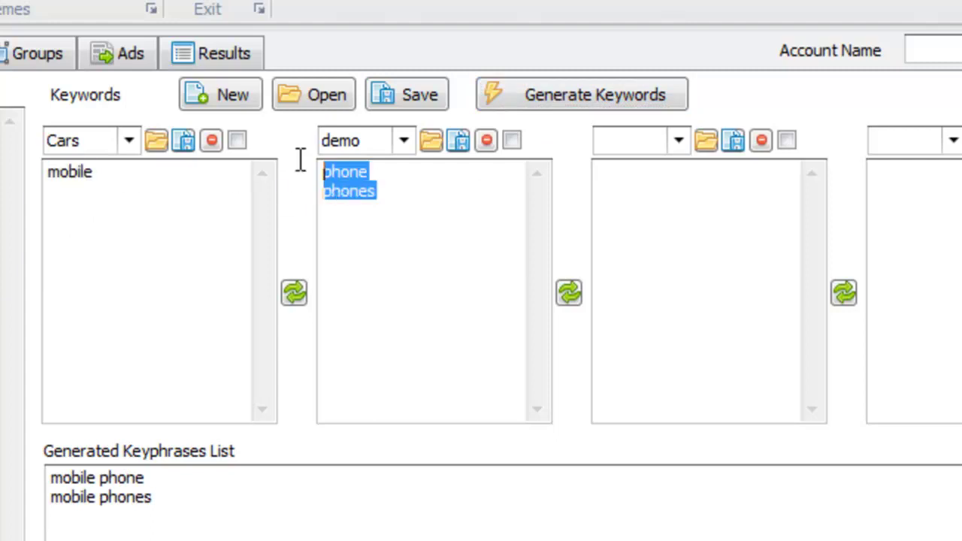
left_click_drag(200, 507, 29, 481)
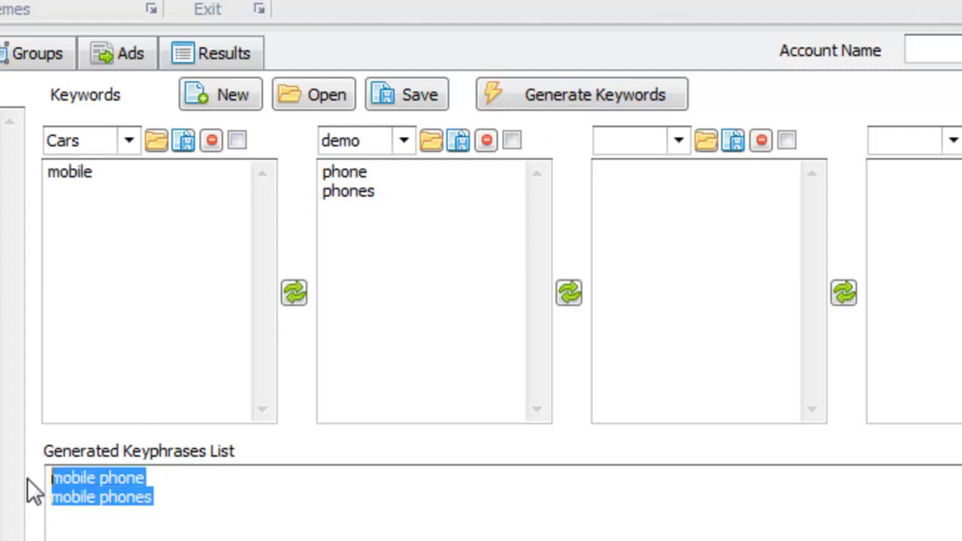
left_click(216, 347)
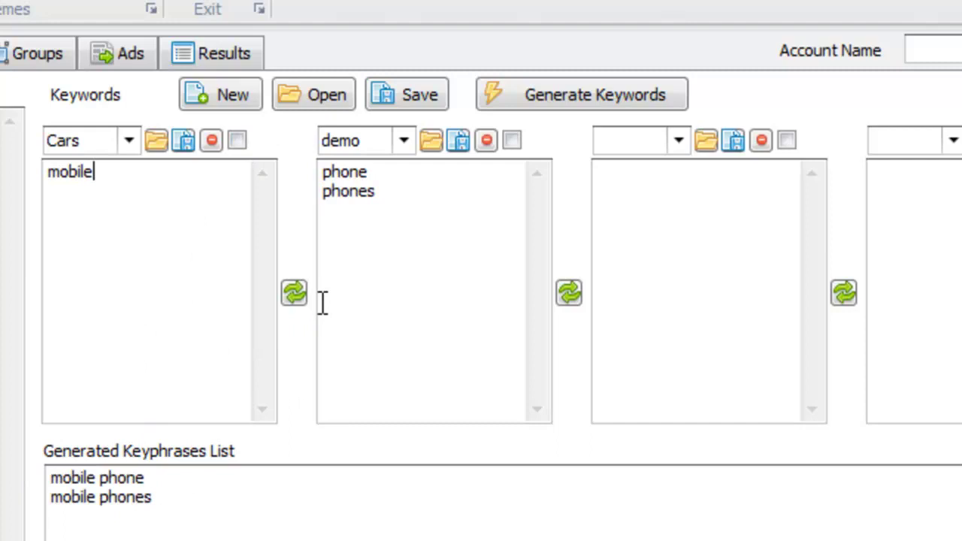
Swap the first two columns and generate again, adding 'phone mobile' and 'phones mobile'.
left_click(294, 293)
left_click(502, 101)
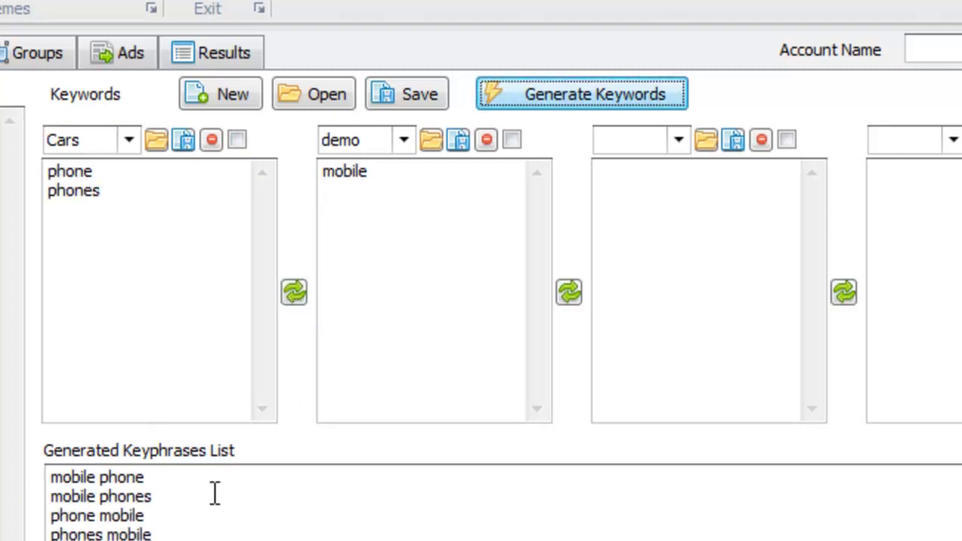
left_click_drag(200, 533, 51, 477)
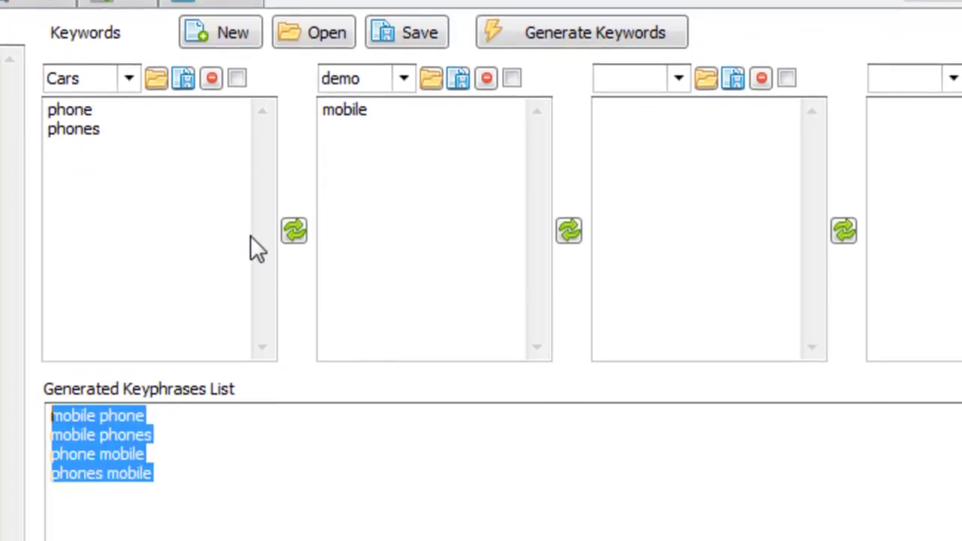
Swap the first two keyword columns back to their original order.
left_click(290, 233)
left_click(621, 185)
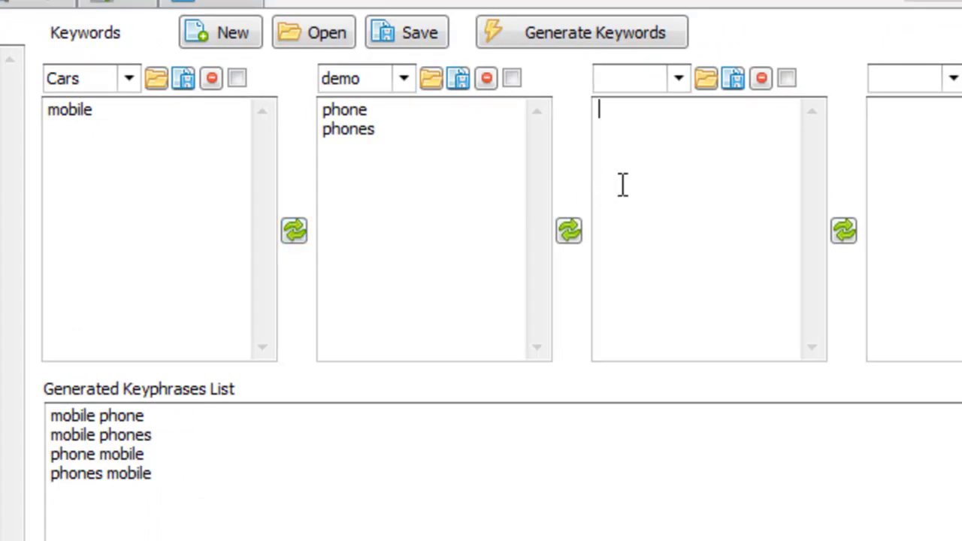
left_click(910, 156)
left_click(473, 134)
left_click(690, 180)
left_click(927, 161)
left_click(725, 180)
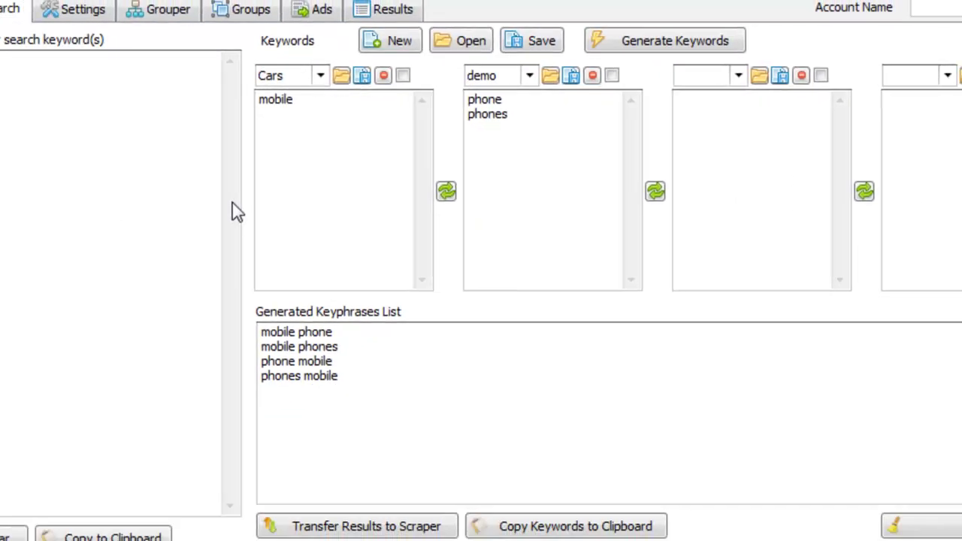
Transfer the generated keyphrases to the scraper, then empty its search keyword list.
left_click(380, 526)
left_click_drag(81, 161, 16, 58)
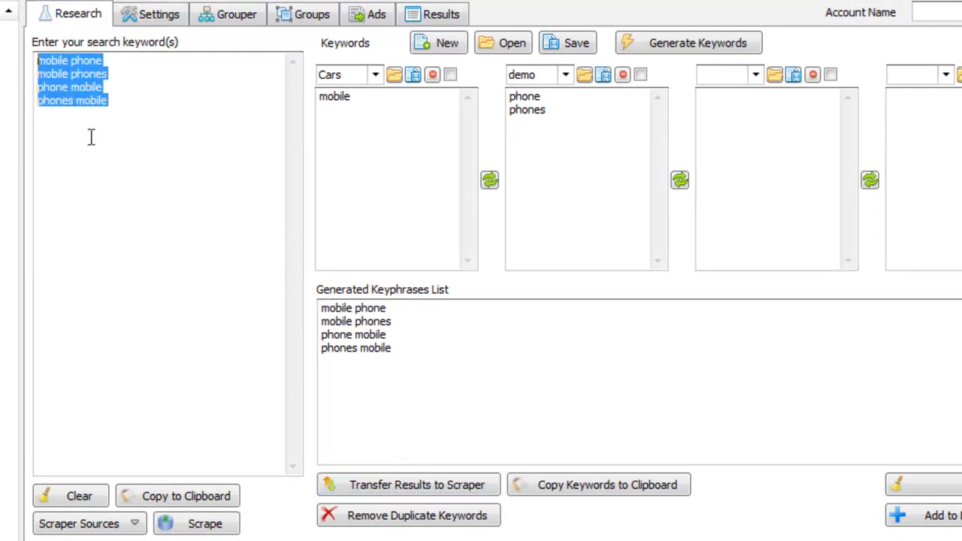
left_click(227, 189)
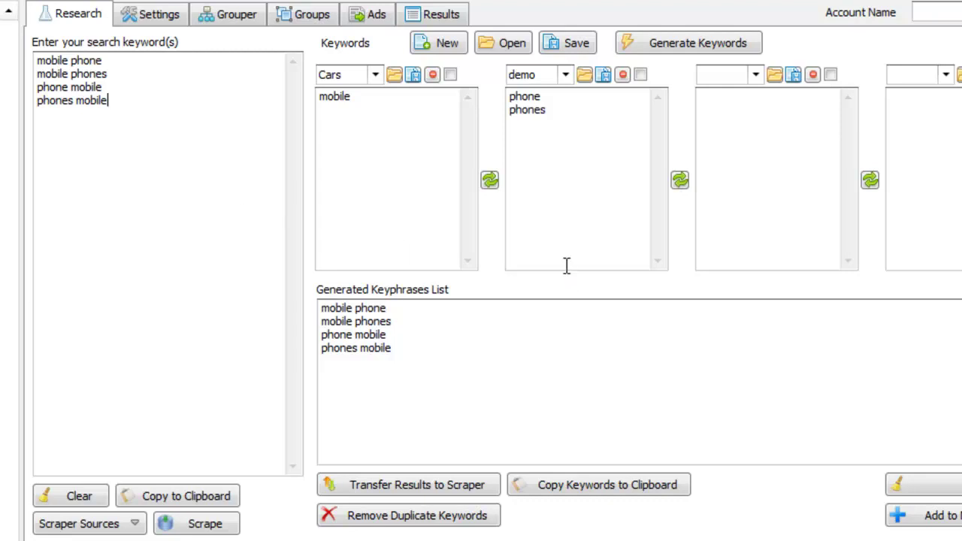
left_click(92, 496)
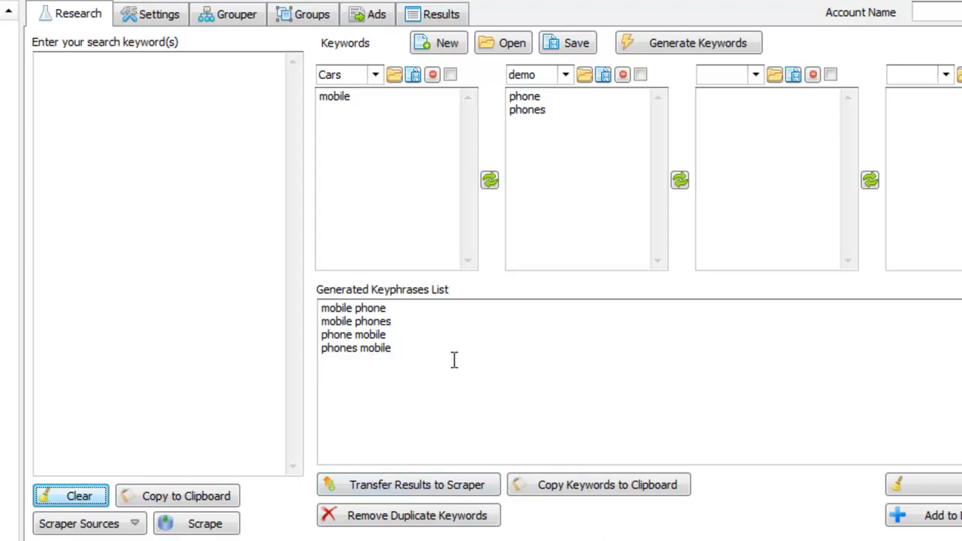
left_click_drag(454, 360, 299, 273)
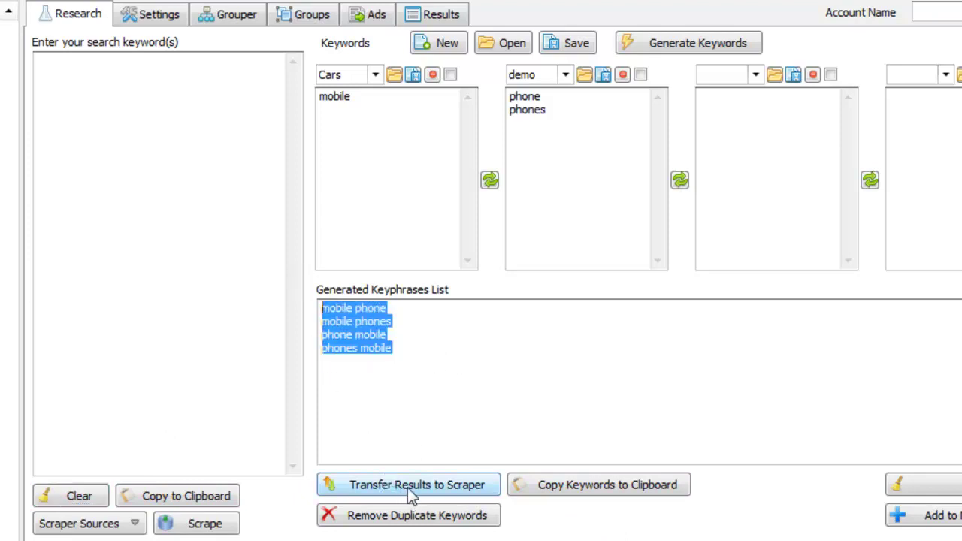
left_click(444, 381)
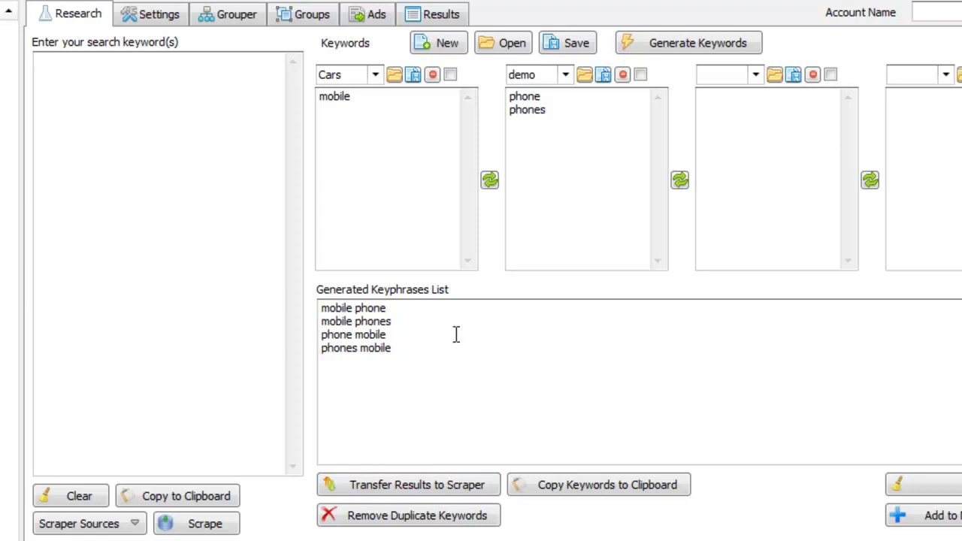
Copy the four generated keyphrases into the search keyword box and review them.
left_click(402, 485)
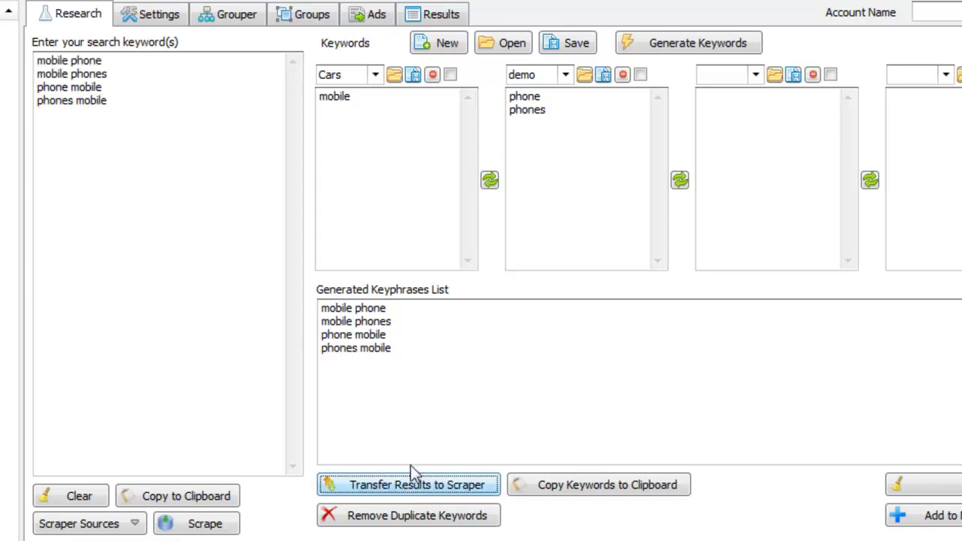
left_click_drag(437, 351, 308, 278)
left_click(420, 350)
left_click_drag(429, 354, 248, 258)
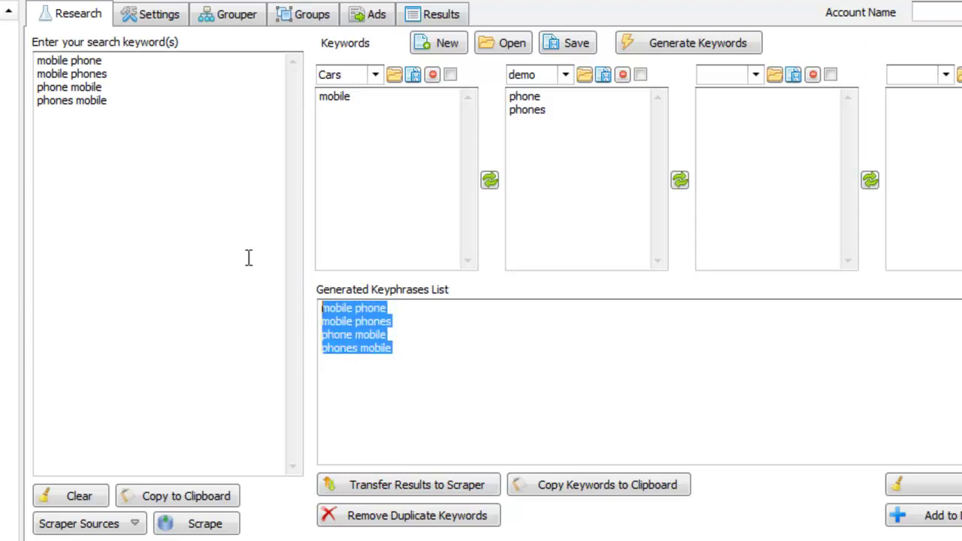
left_click(153, 136)
left_click_drag(153, 136, 23, 53)
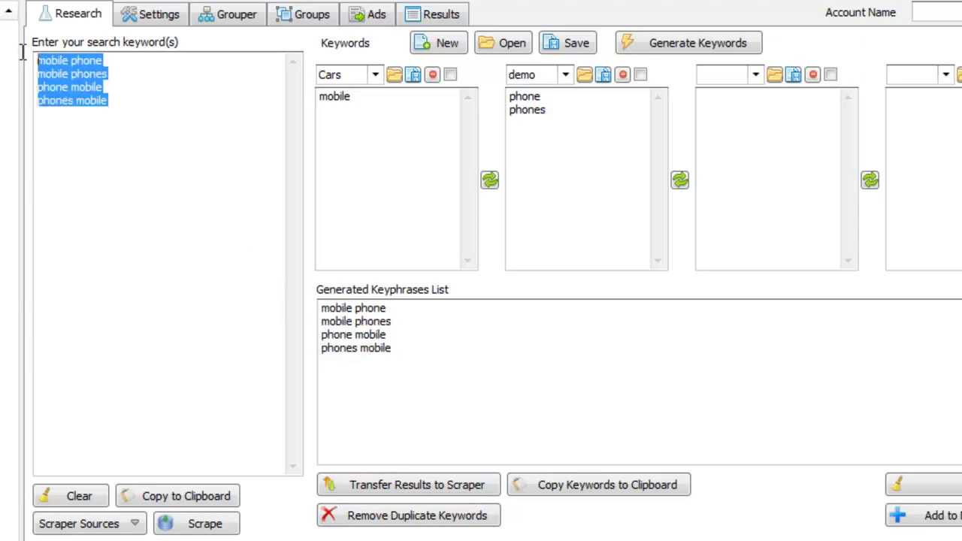
left_click(140, 117)
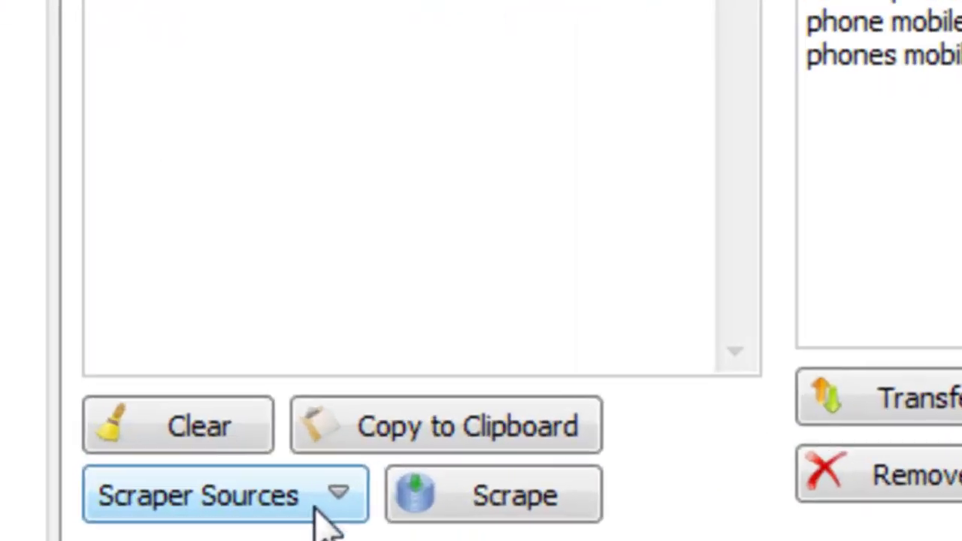
Review the scraper sources and scrape suggestions for the four mobile phone keyphrases.
left_click(325, 511)
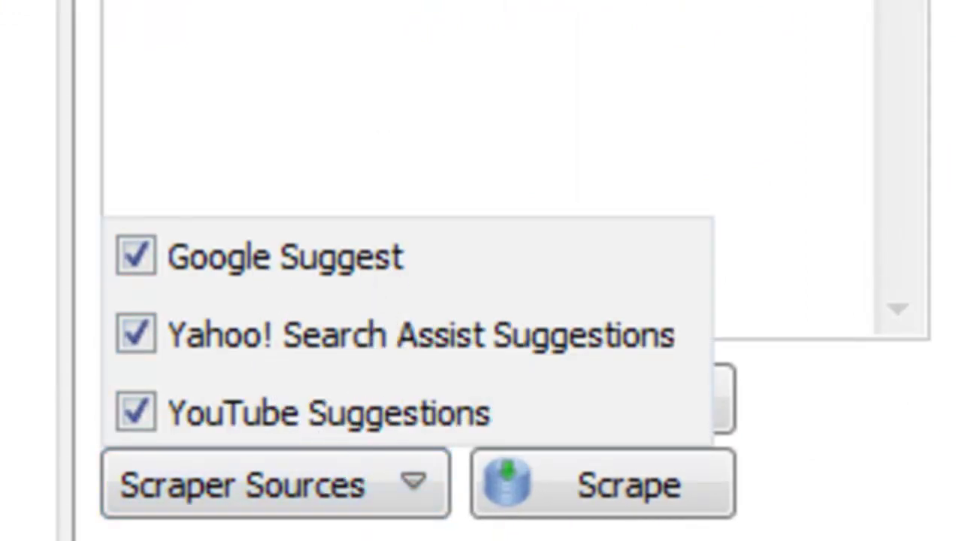
left_click(522, 129)
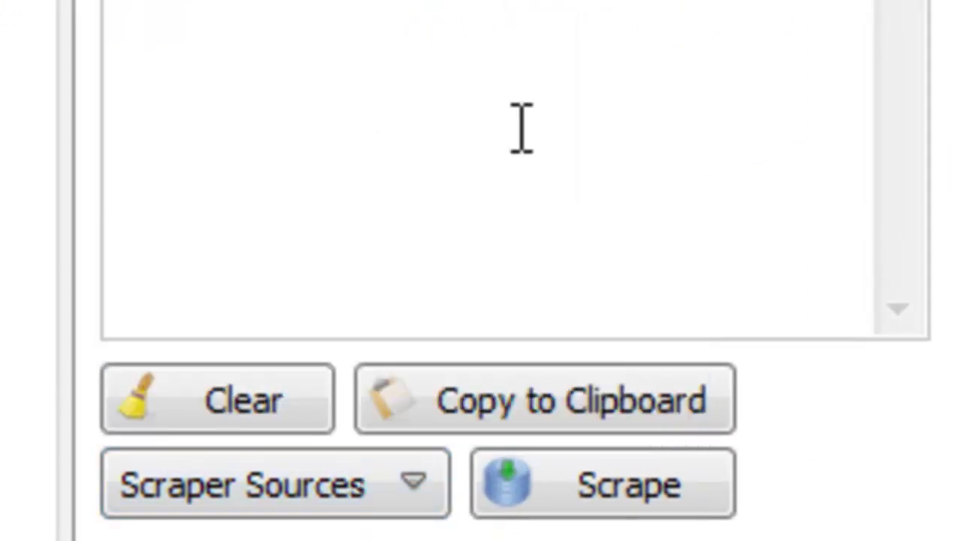
left_click(650, 507)
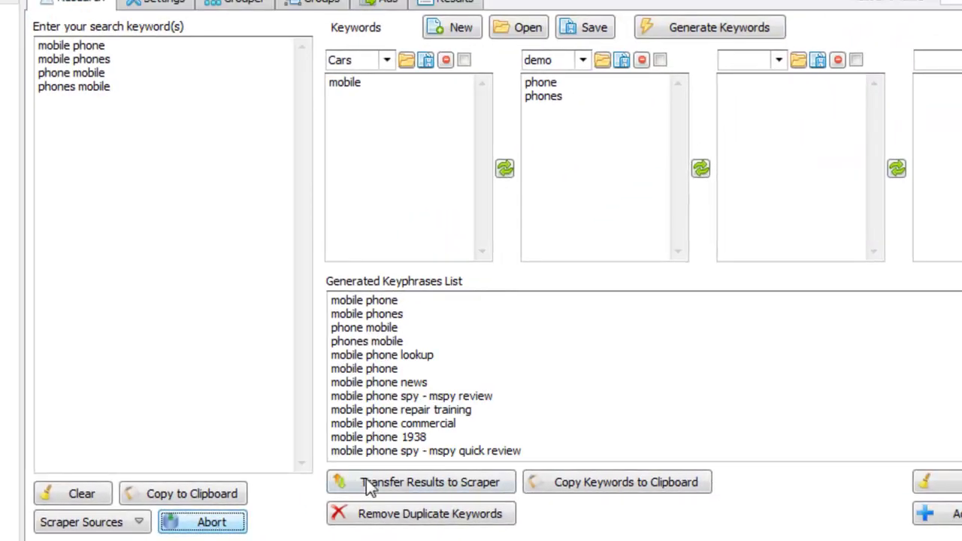
left_click(425, 206)
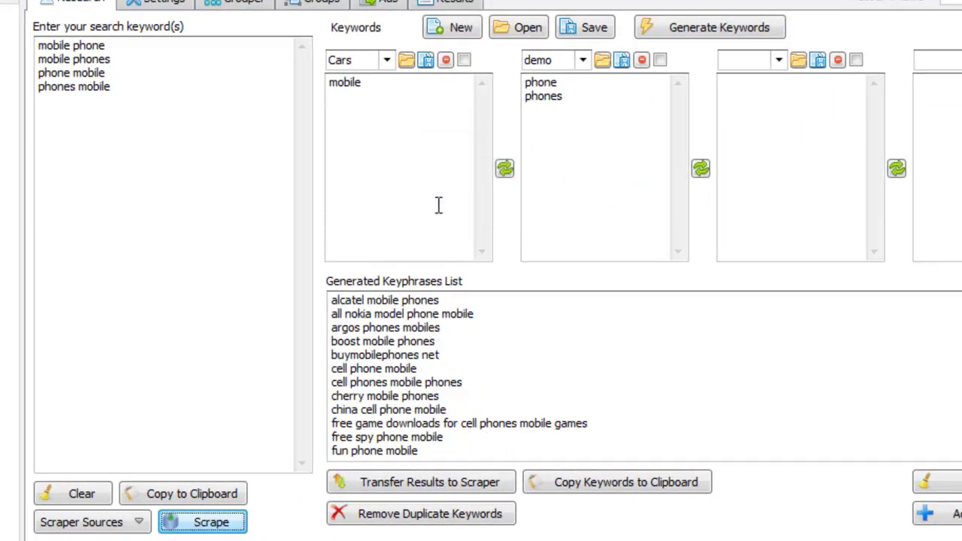
left_click_drag(128, 90, 33, 36)
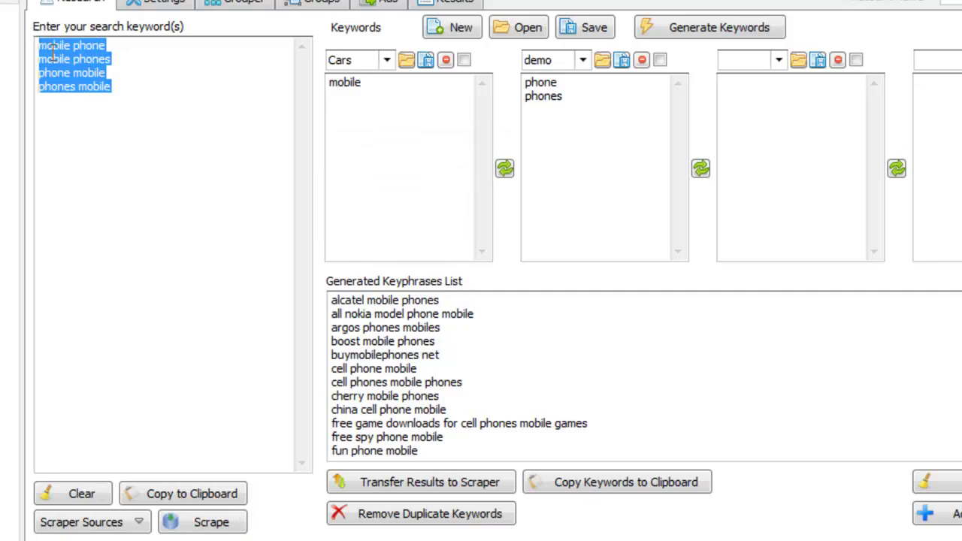
left_click(113, 73)
left_click_drag(155, 110, 34, 41)
left_click(103, 73)
left_click_drag(129, 87, 38, 41)
Transfer the scraped keyphrases into the search keyword box.
left_click(732, 331)
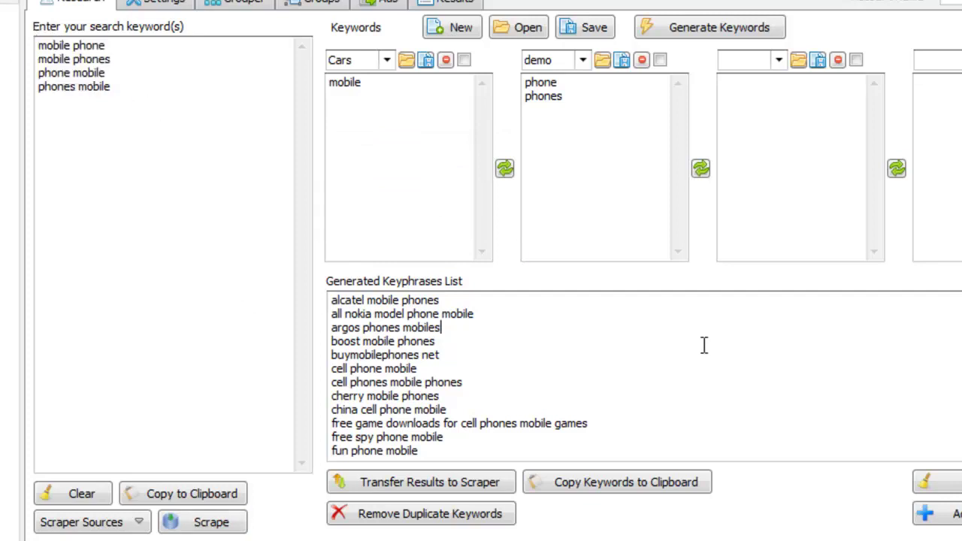
left_click(451, 445)
left_click_drag(451, 446, 336, 297)
left_click(408, 339)
left_click(455, 484)
left_click_drag(216, 301, 30, 83)
left_click_drag(306, 154, 304, 421)
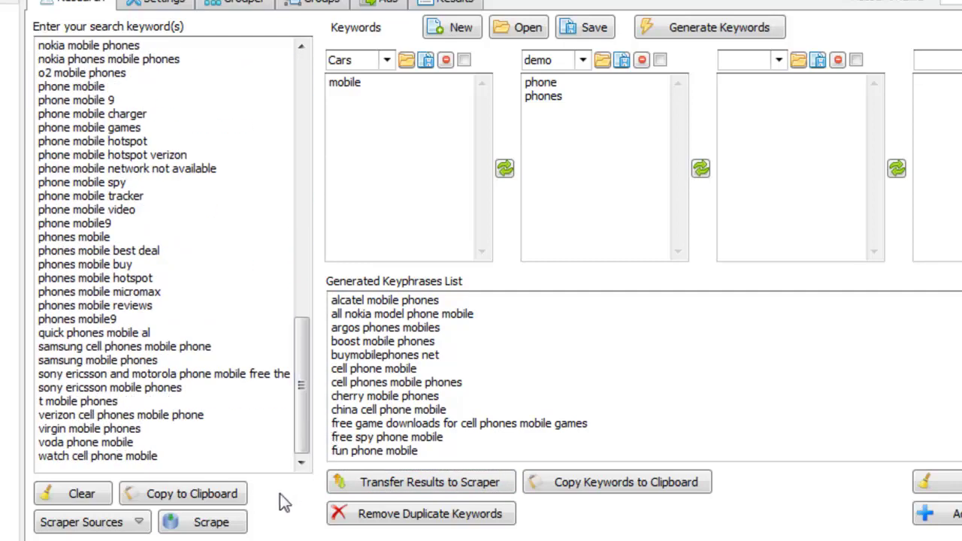
Scrape the transferred keywords again, growing the generated list to 1193 keyphrases.
left_click(237, 523)
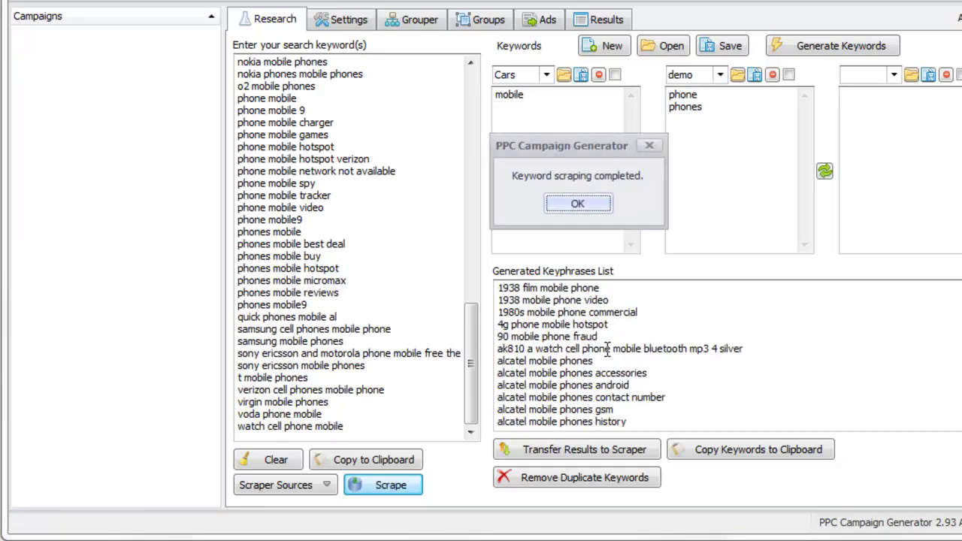
left_click(609, 209)
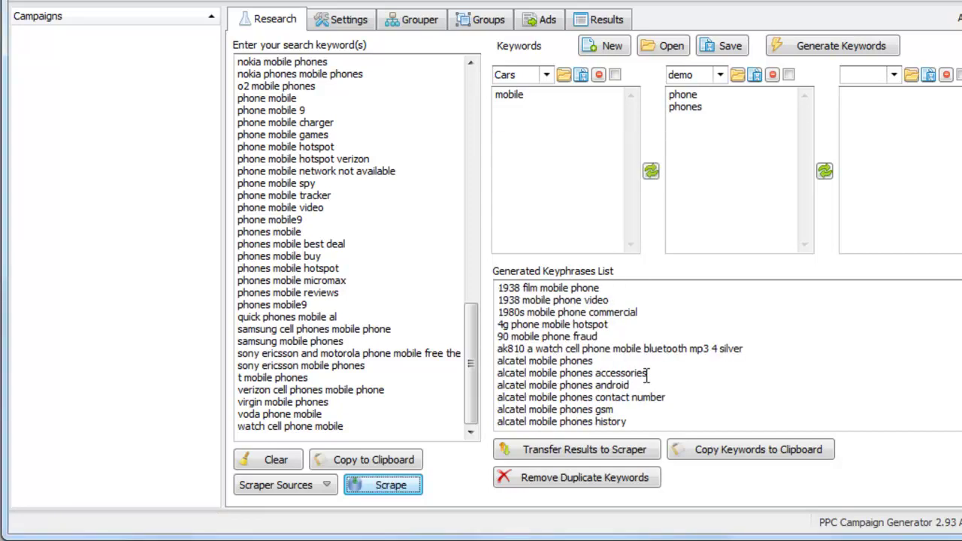
left_click_drag(696, 383, 435, 271)
left_click_drag(321, 256, 211, 45)
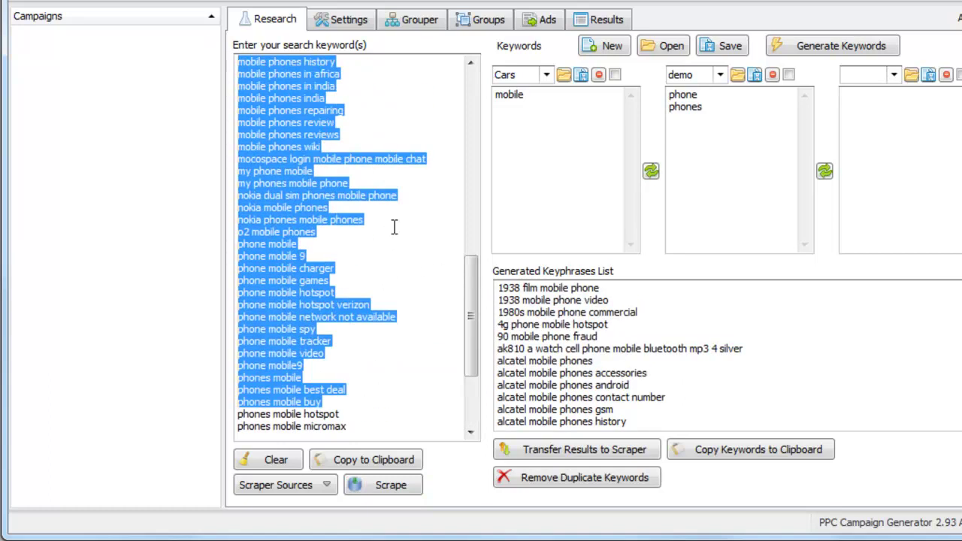
left_click(438, 303)
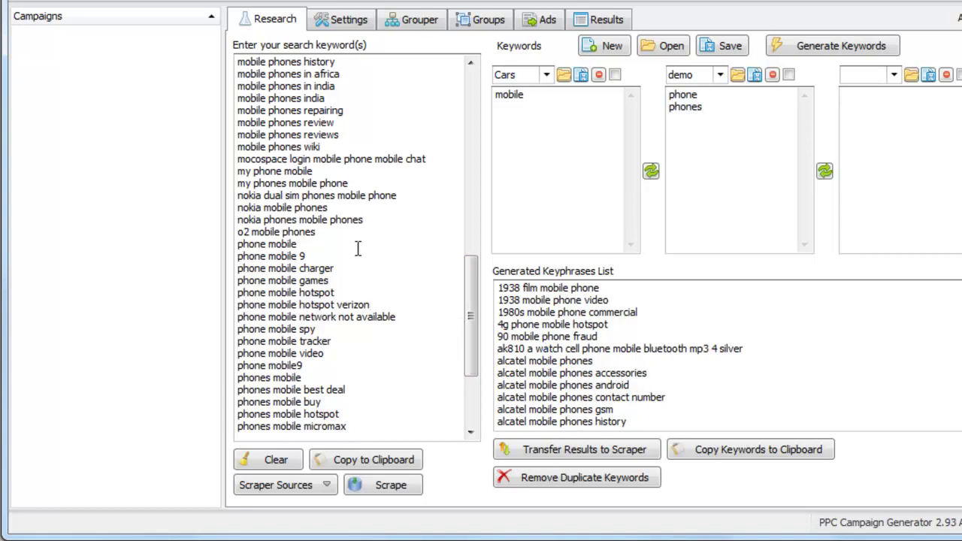
left_click_drag(413, 282, 242, 122)
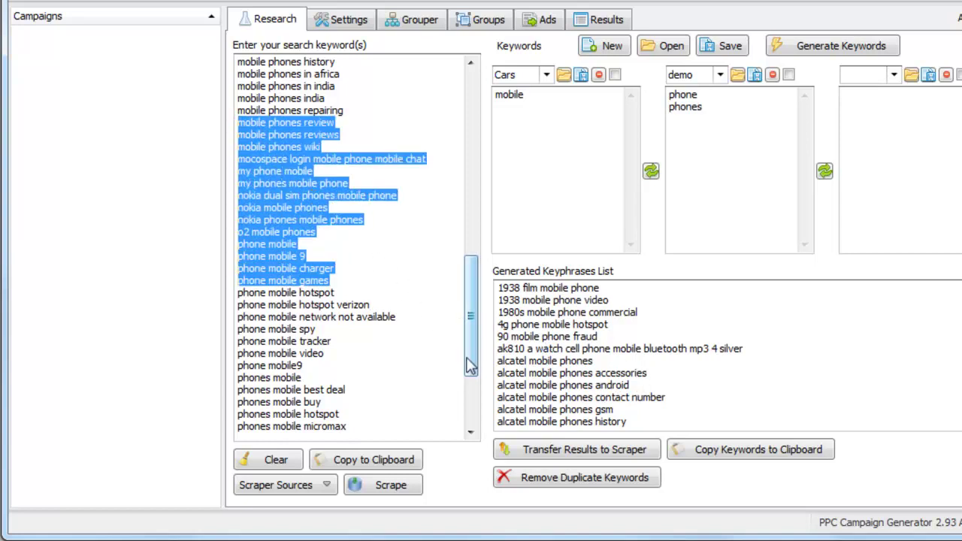
left_click(689, 349)
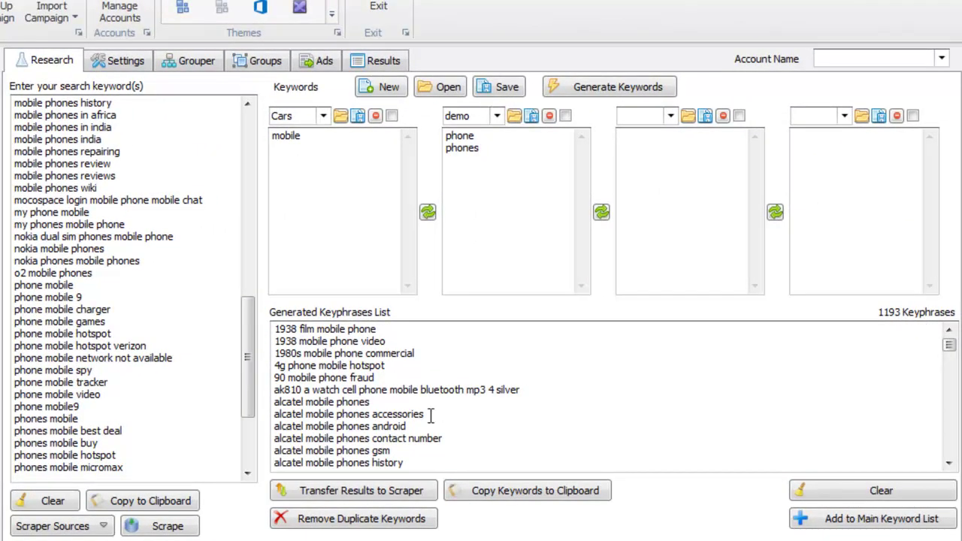
left_click_drag(532, 427, 235, 288)
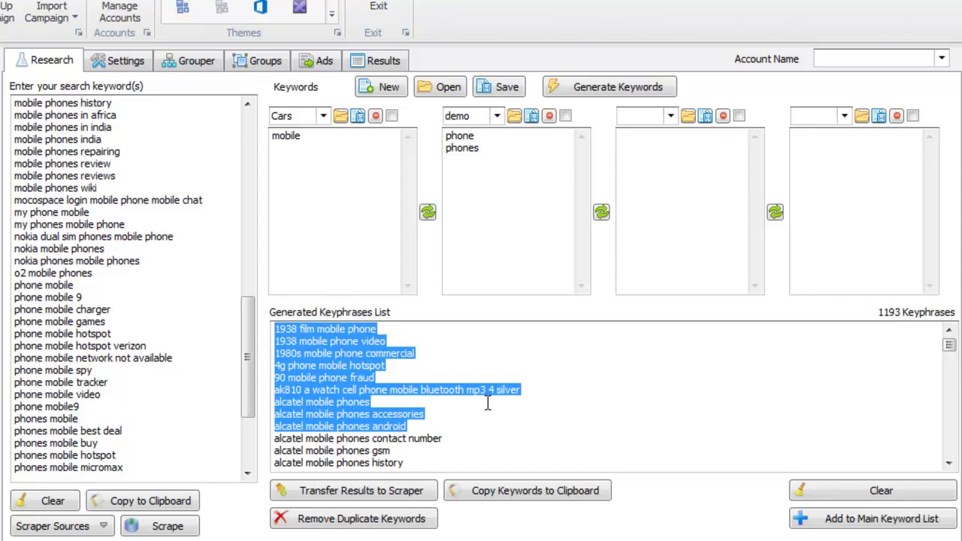
Transfer the generated keyphrases to the search box and copy them to the clipboard.
left_click(395, 492)
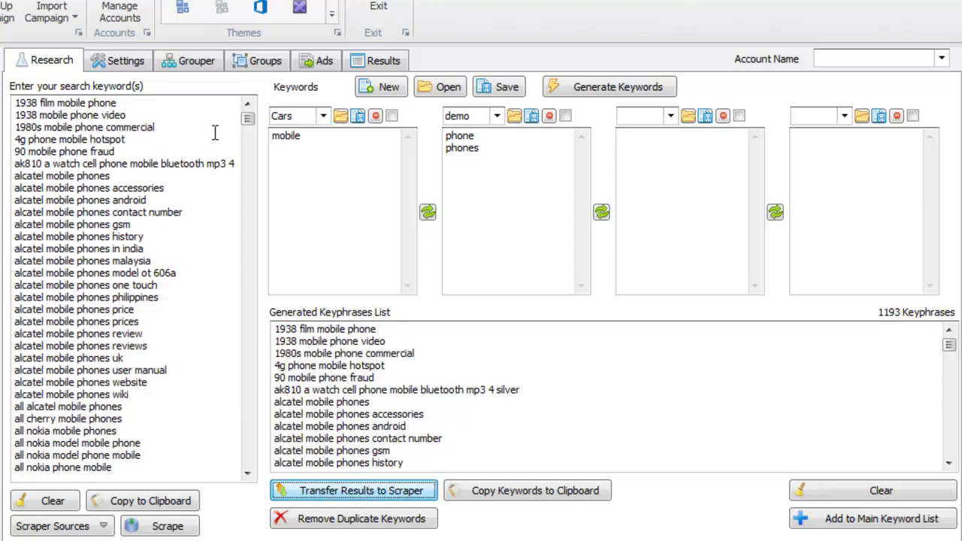
left_click_drag(248, 120, 249, 436)
scroll(249, 436, "down", 2)
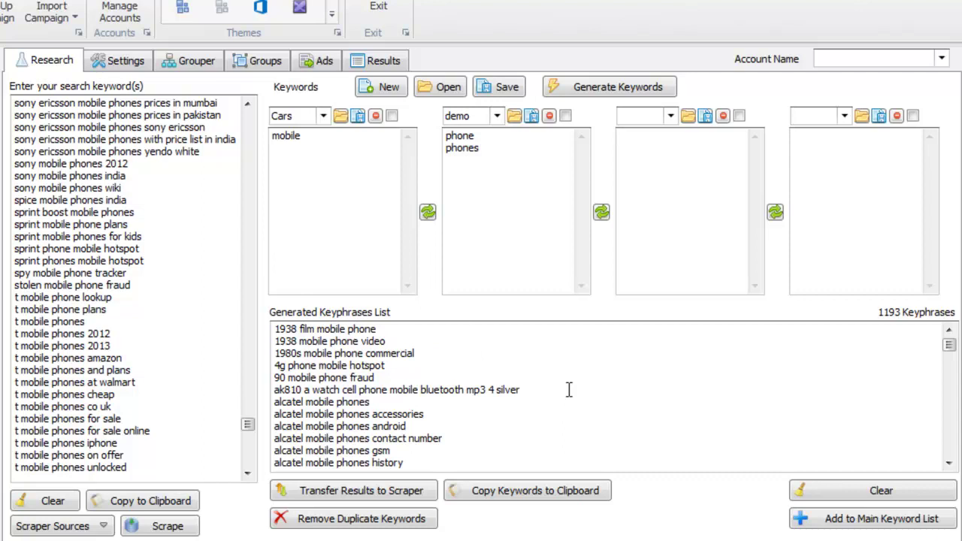
left_click(146, 505)
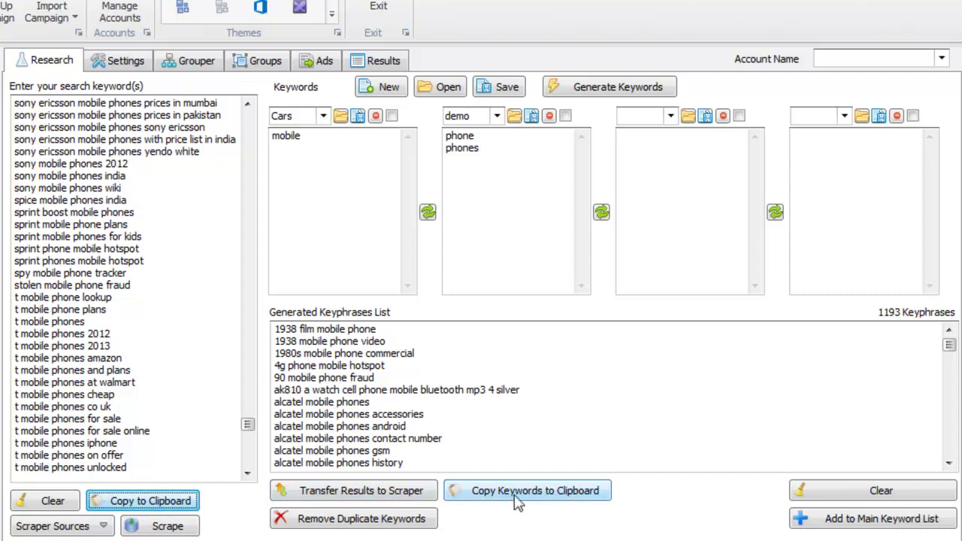
Remove duplicate keyphrases and select the whole generated list of 1193.
left_click(396, 528)
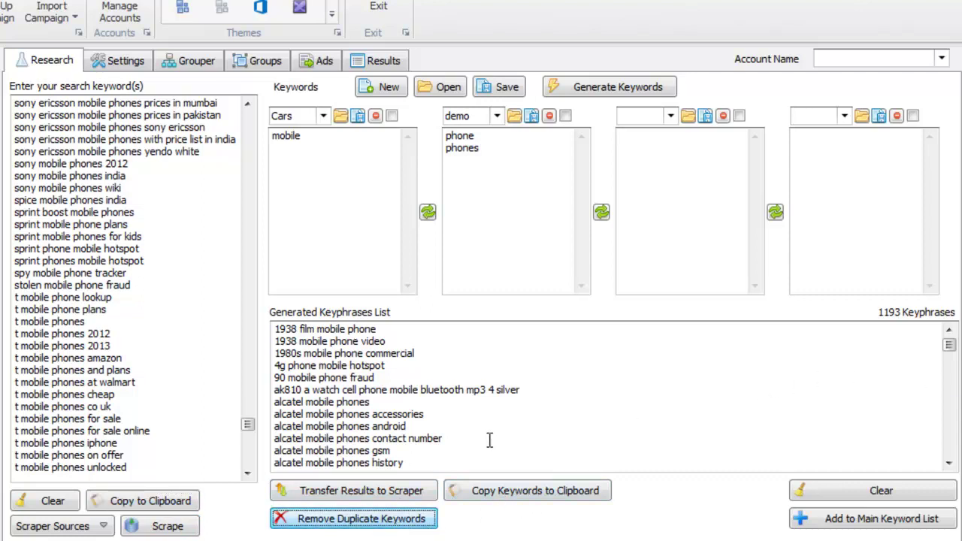
left_click_drag(490, 450, 261, 280)
left_click(480, 407)
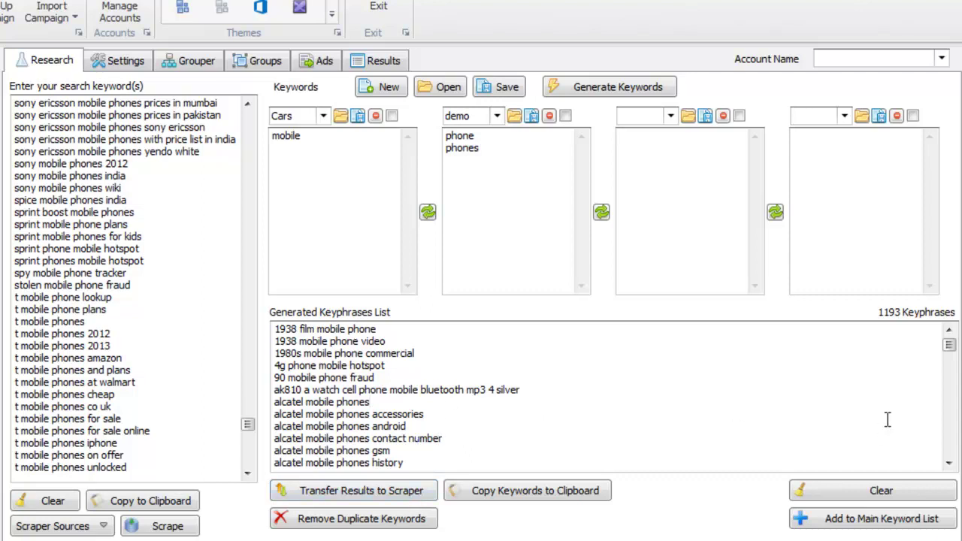
mouse_move(949, 357)
left_mouse_down()
mouse_move(952, 381)
mouse_move(950, 374)
left_mouse_up()
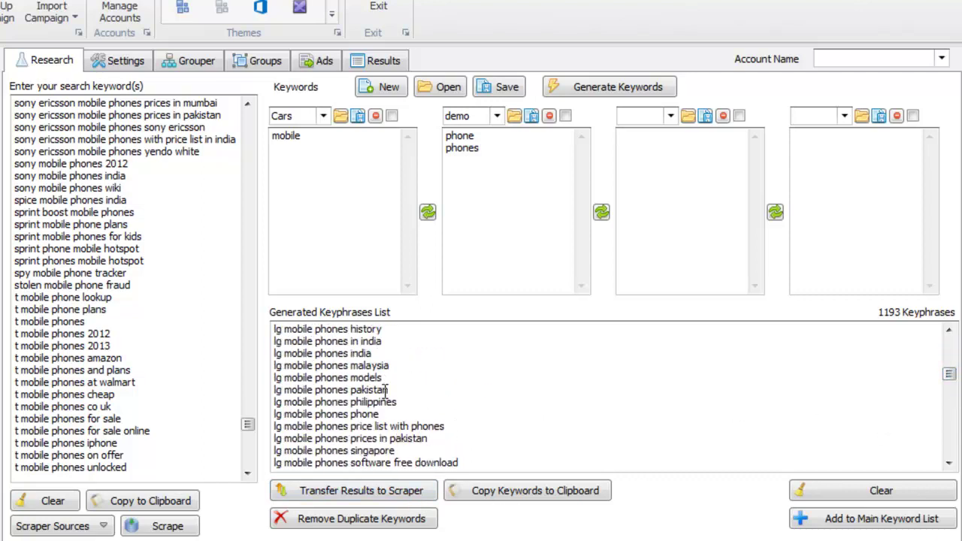
left_click_drag(493, 419, 436, 380)
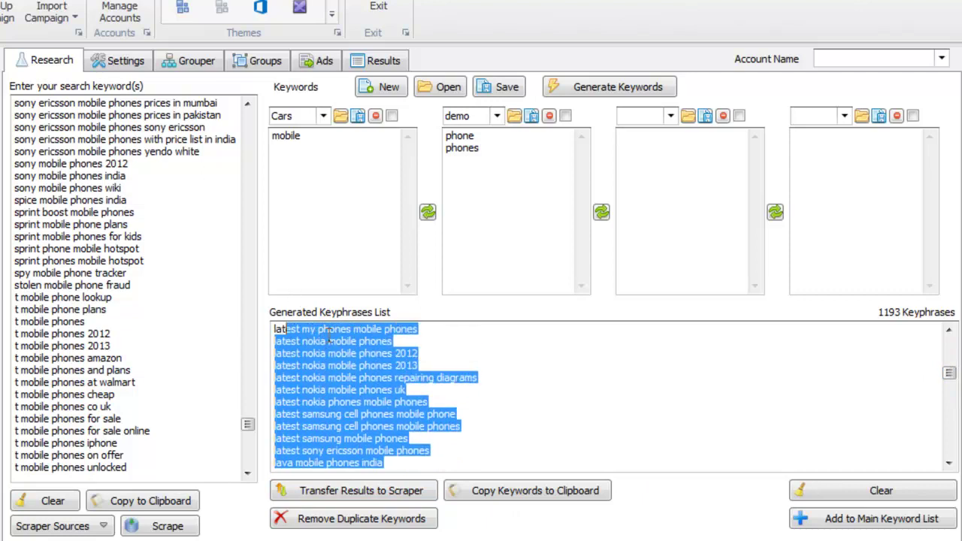
left_click(436, 377)
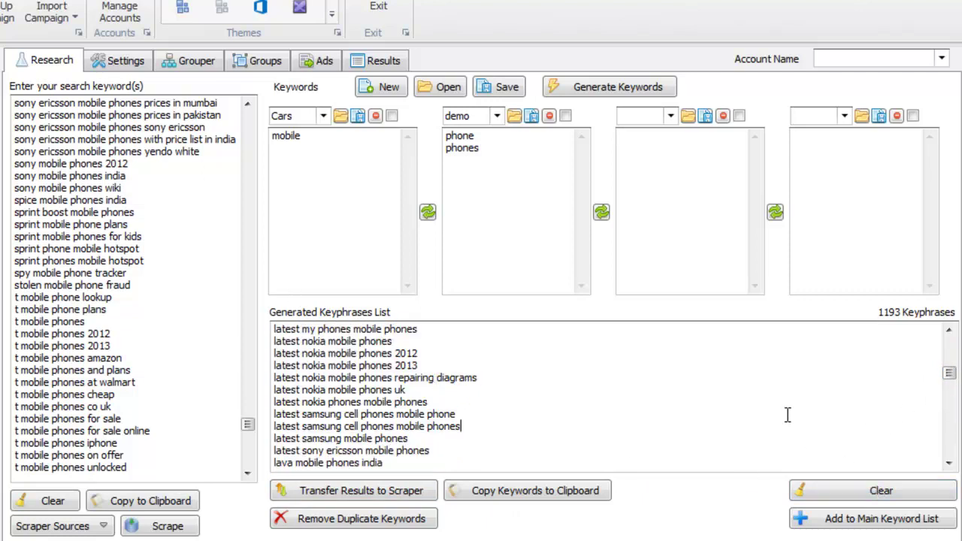
key("ctrl+a")
Empty the generated keyphrases list and paste the 1193 copied keyphrases back in.
left_click(846, 500)
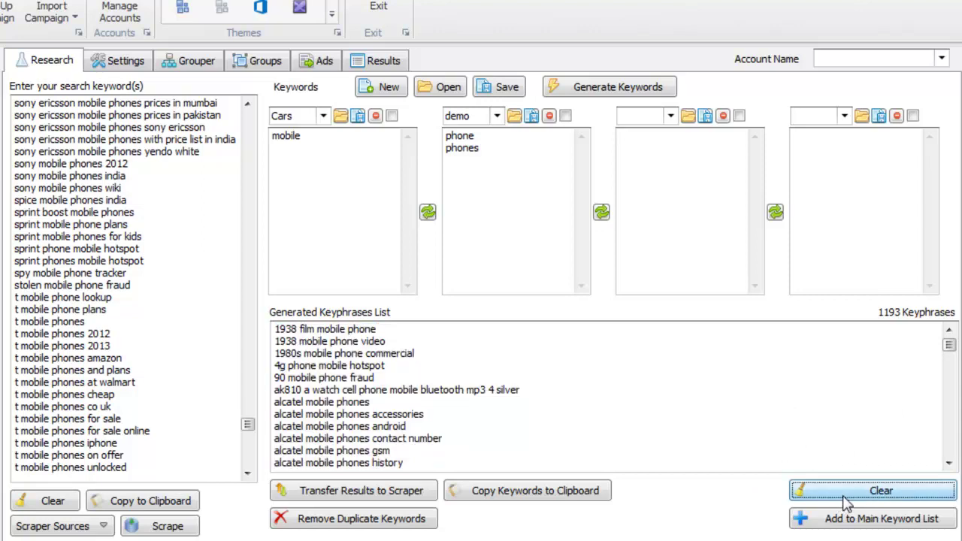
left_click(393, 372)
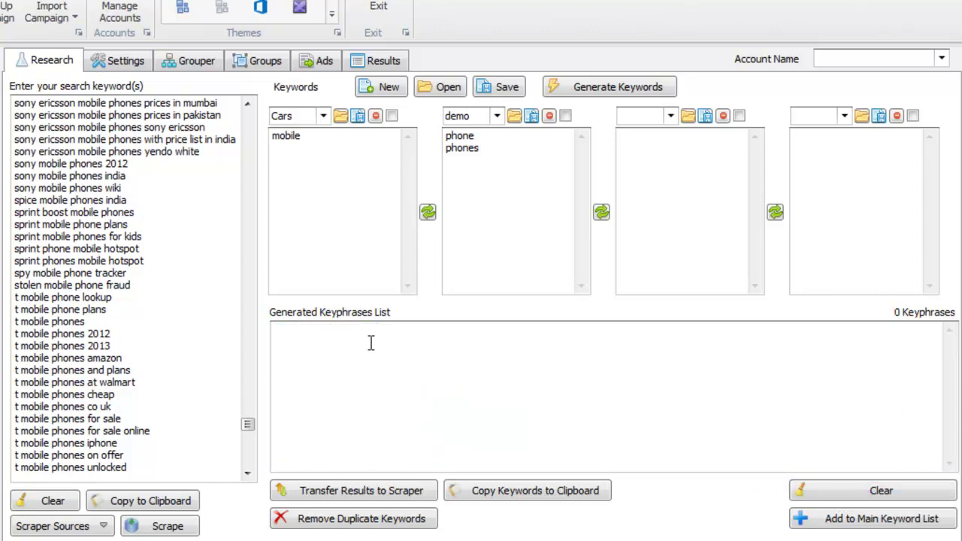
key("ctrl+v")
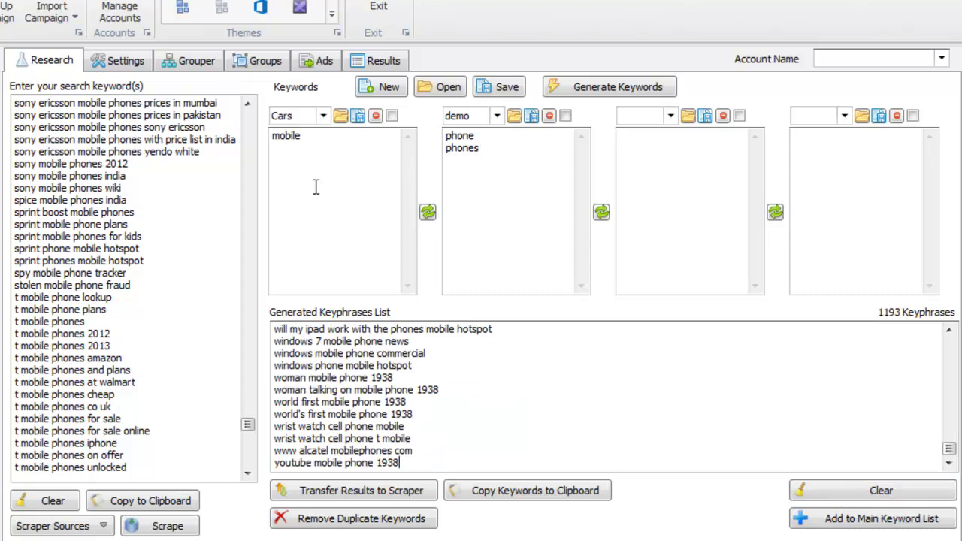
left_click_drag(517, 168, 445, 137)
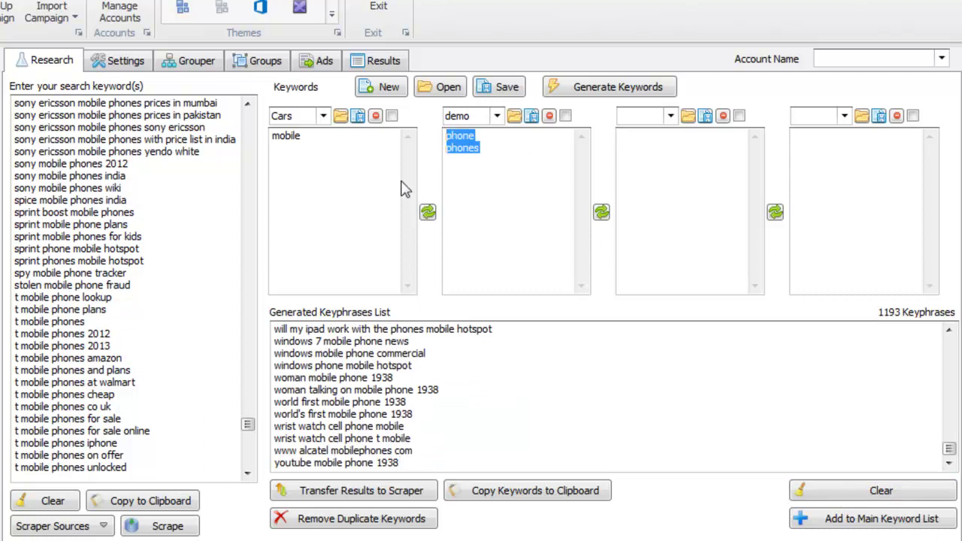
left_click(346, 161)
left_click_drag(346, 161, 236, 131)
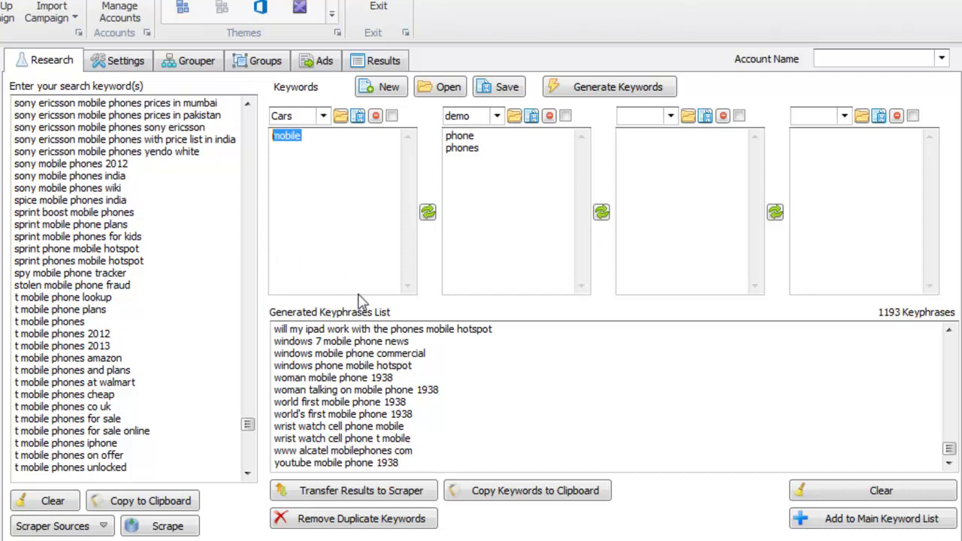
Delete all generated keyphrases and all search keywords, leaving both lists empty.
left_click(395, 377)
key("ctrl+a")
key("Delete")
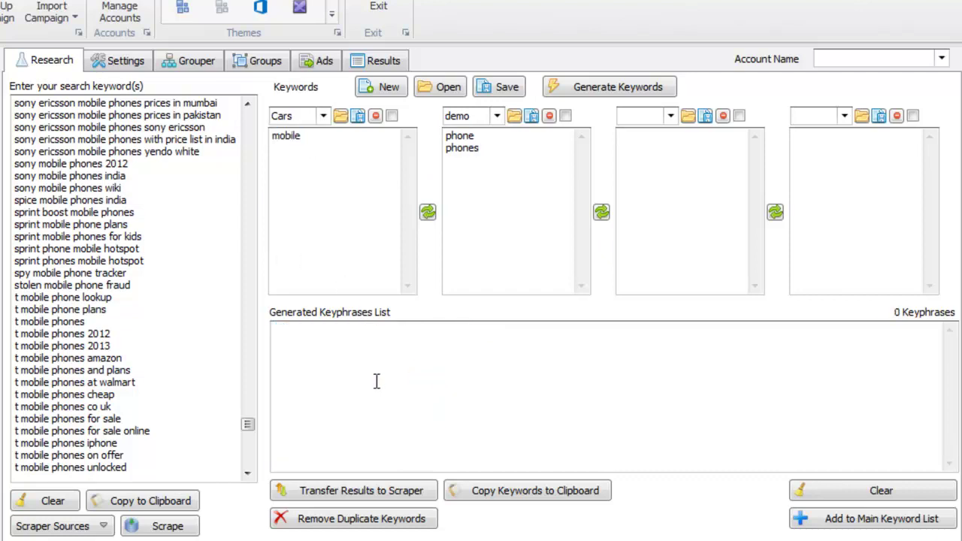
left_click(199, 338)
key("ctrl+a")
key("Delete")
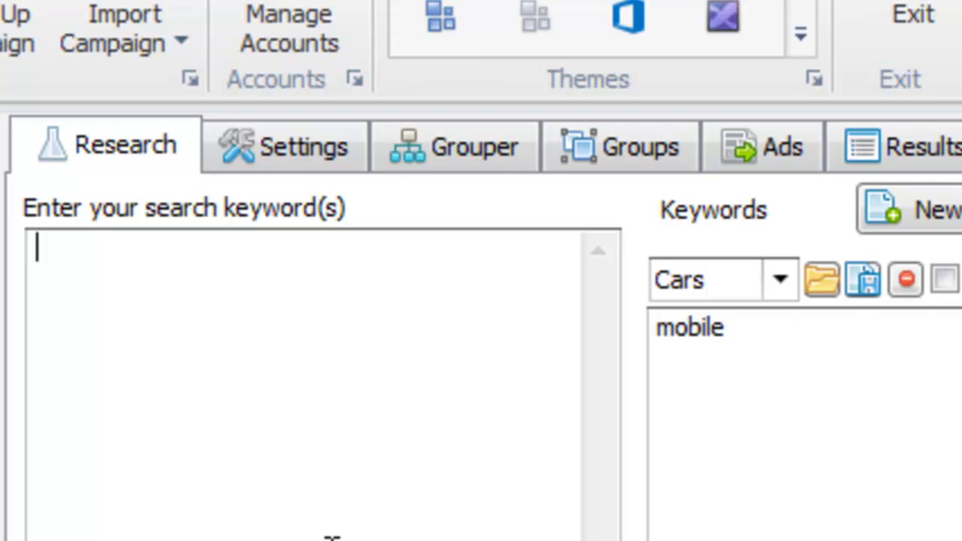
Enter 'a mobile phone' and '* mobile phone', then delete the first line.
type("a moi")
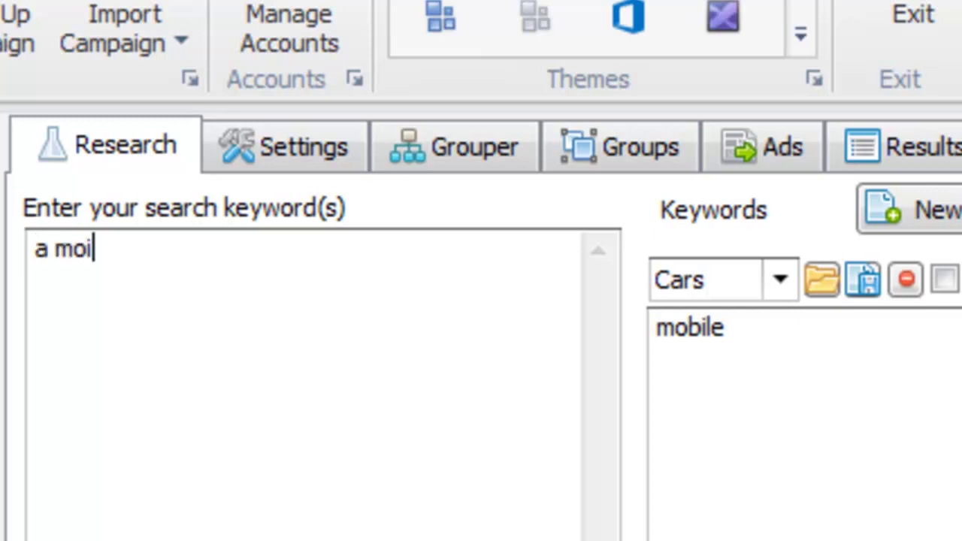
key("BackSpace")
type("bile phone")
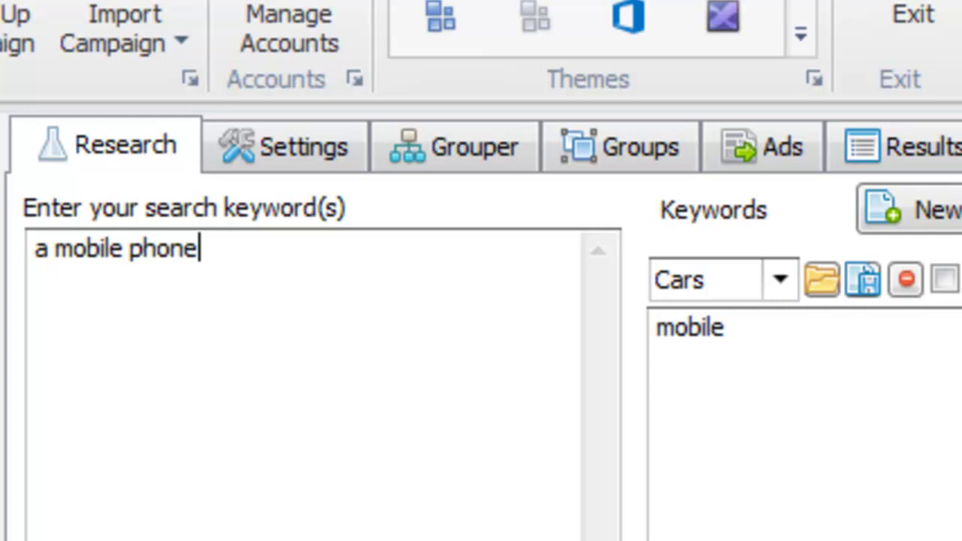
key("Return")
type("* mobile phone")
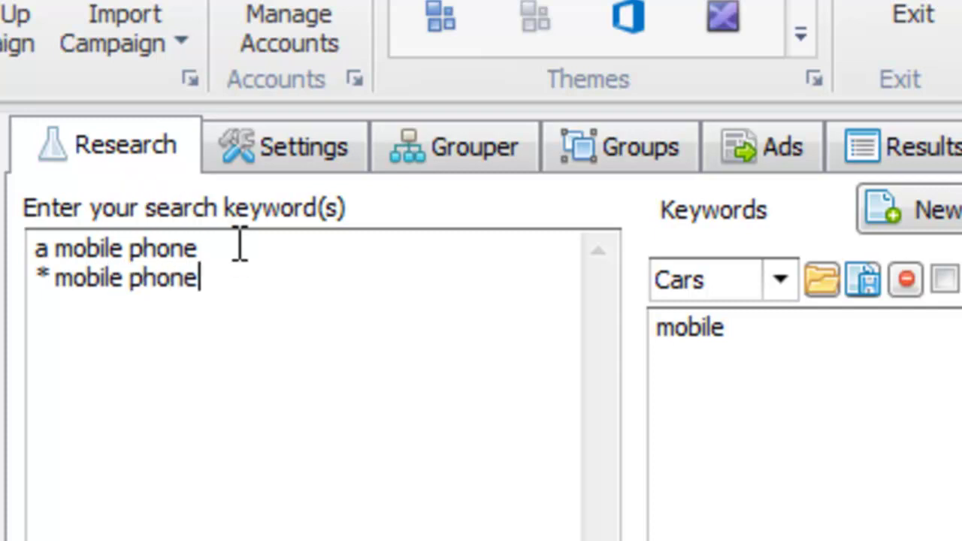
left_click_drag(199, 249, 37, 249)
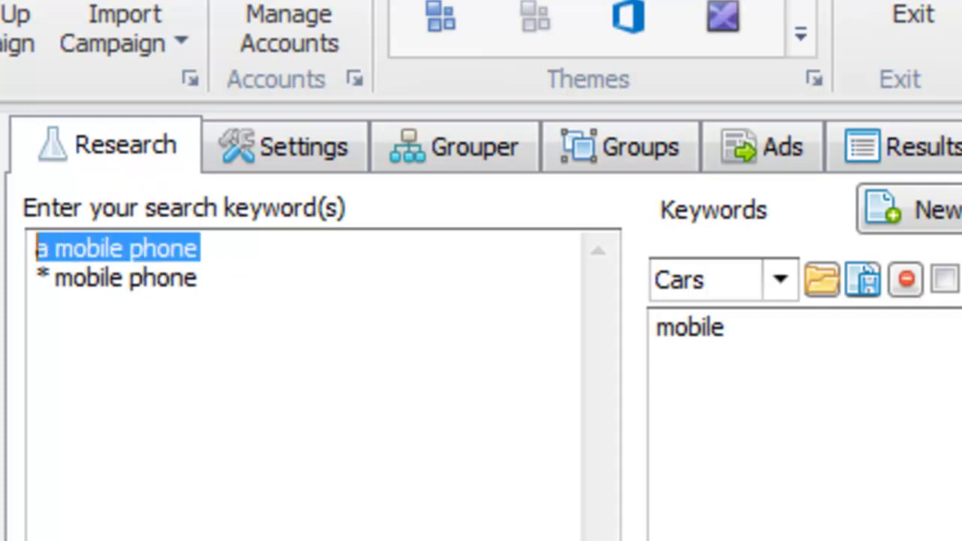
key("Delete")
key("Delete")
left_click_drag(269, 268, 23, 242)
left_click(102, 303)
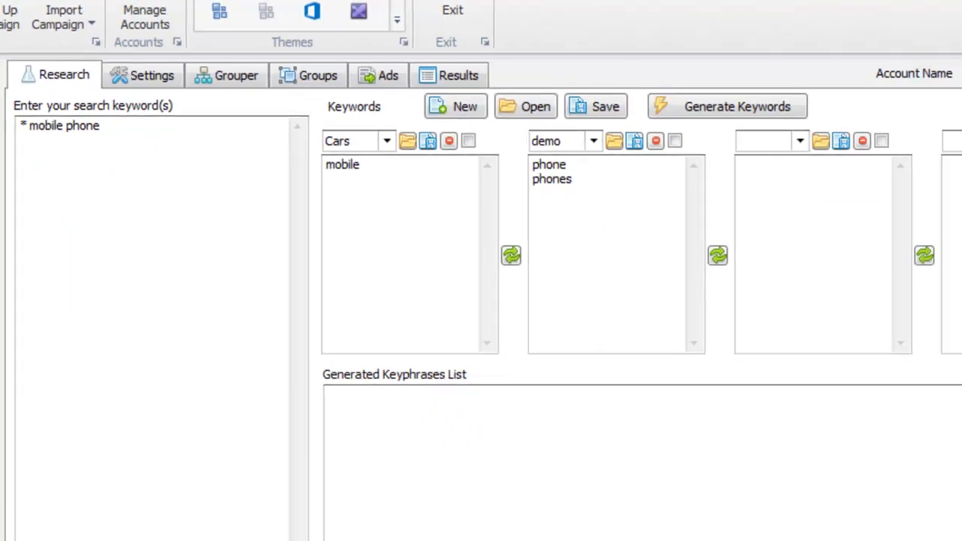
Scrape suggestions for the wildcard phrase '* mobile phone'.
left_click(165, 521)
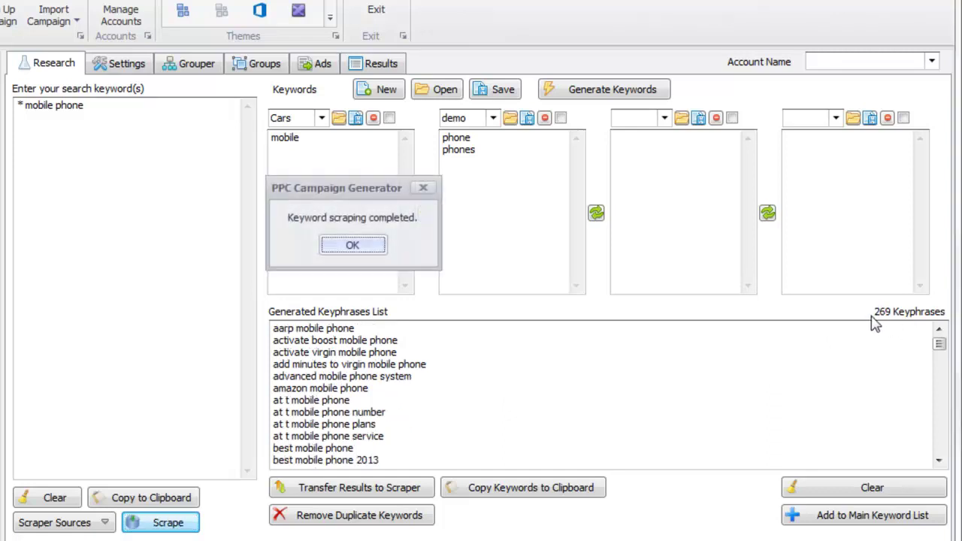
left_click(352, 245)
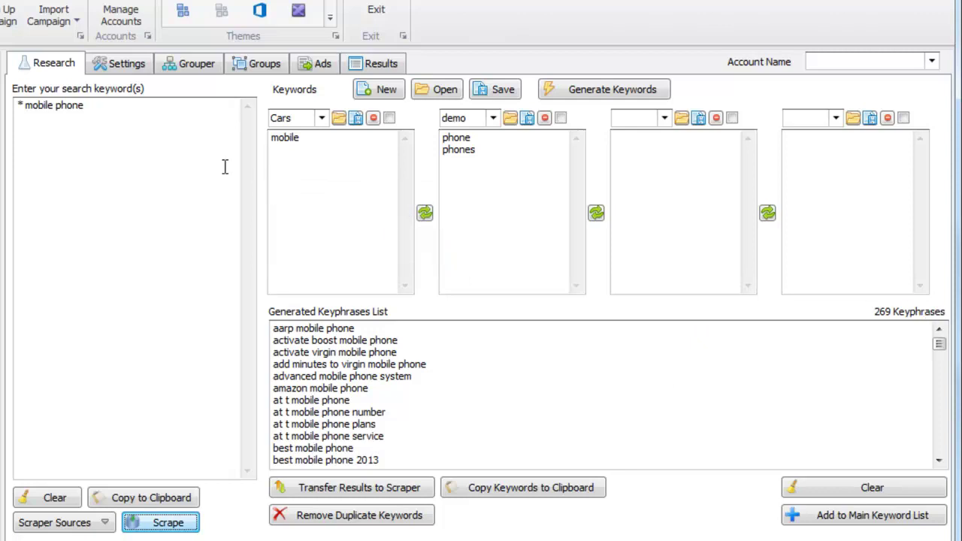
left_click_drag(24, 105, 15, 106)
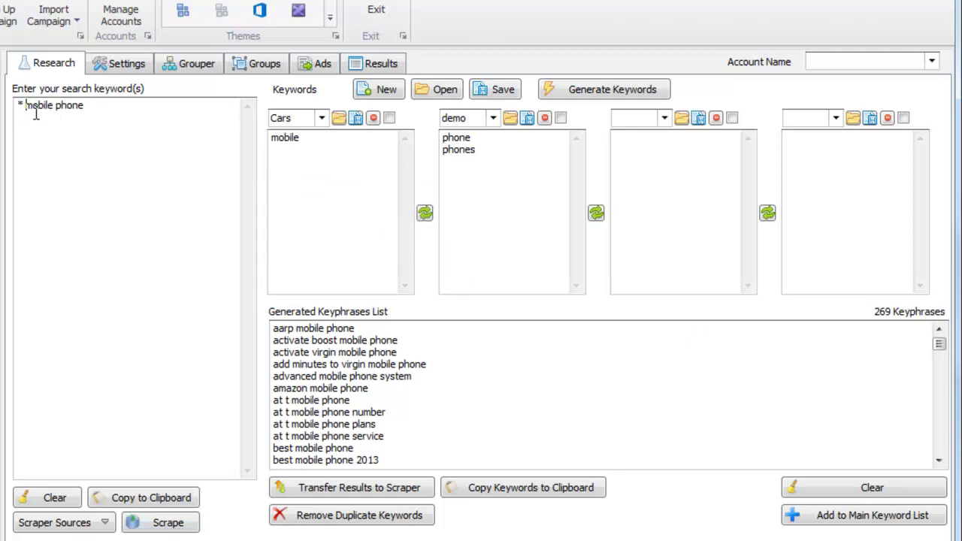
left_click(50, 111)
left_click_drag(103, 105, 15, 105)
left_click(50, 112)
left_click_drag(938, 343, 940, 375)
Transfer the 269 results to the search box, start a follow-up scrape, then abort it.
left_click(390, 502)
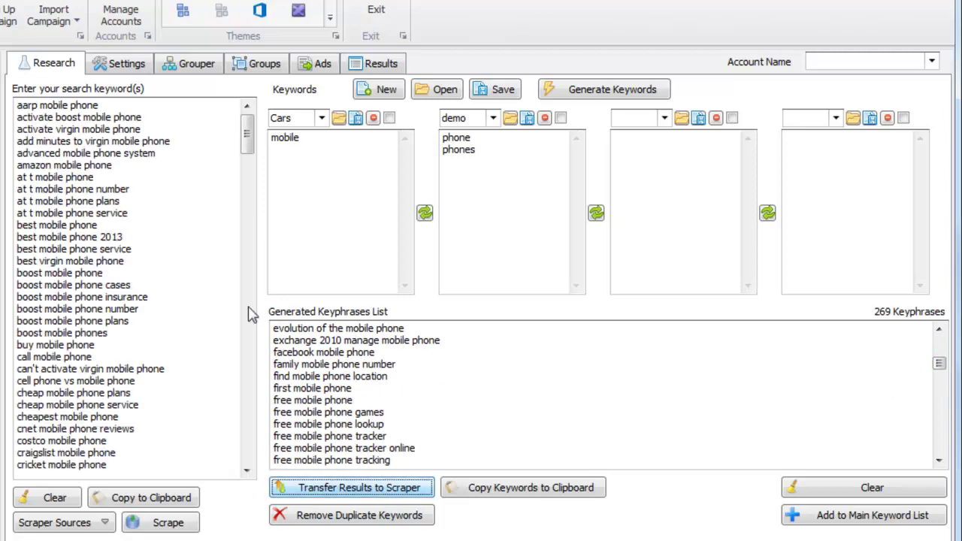
left_click_drag(246, 139, 228, 321)
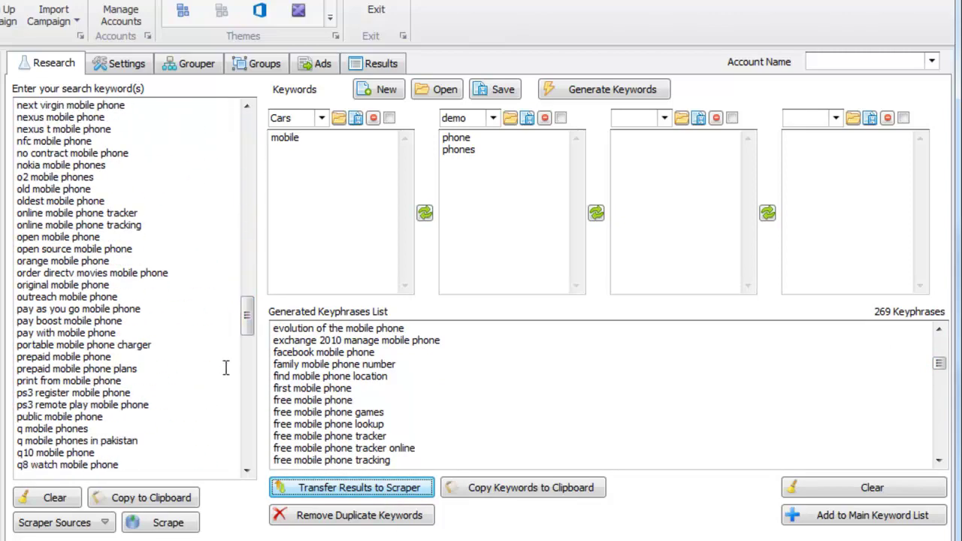
left_click(180, 525)
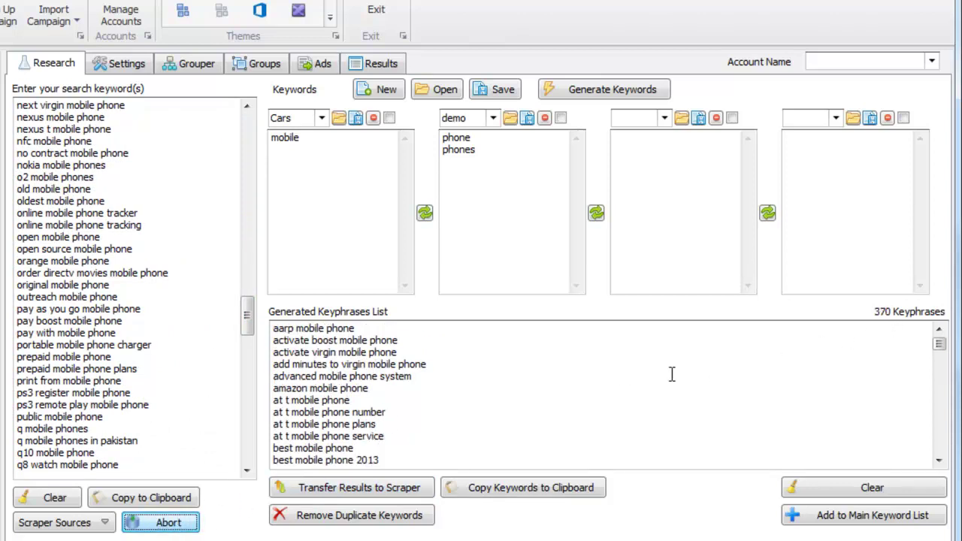
left_click(194, 519)
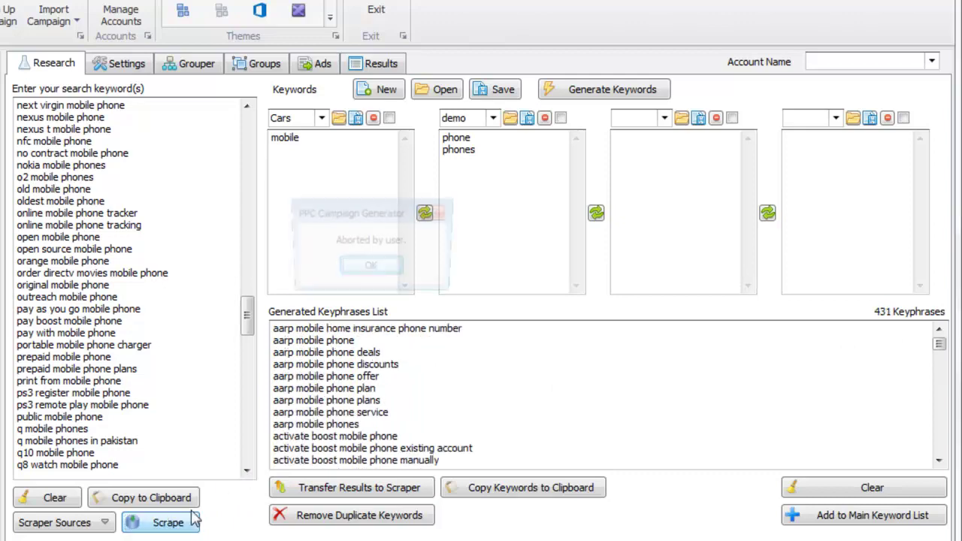
left_click(384, 270)
Replace the search keywords with the wildcard phrase 'mobile phone *'.
left_click(182, 355)
key("ctrl+a")
key("Delete")
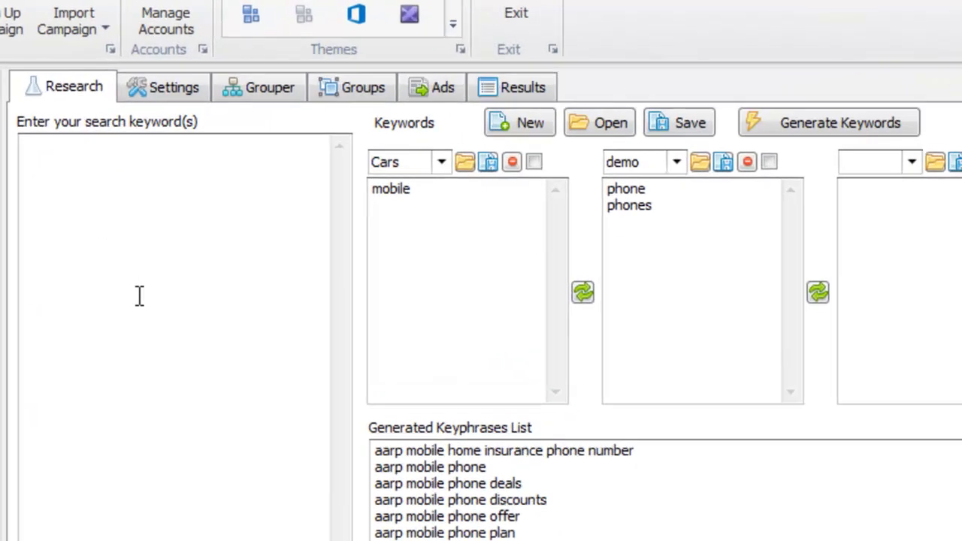
type("moib")
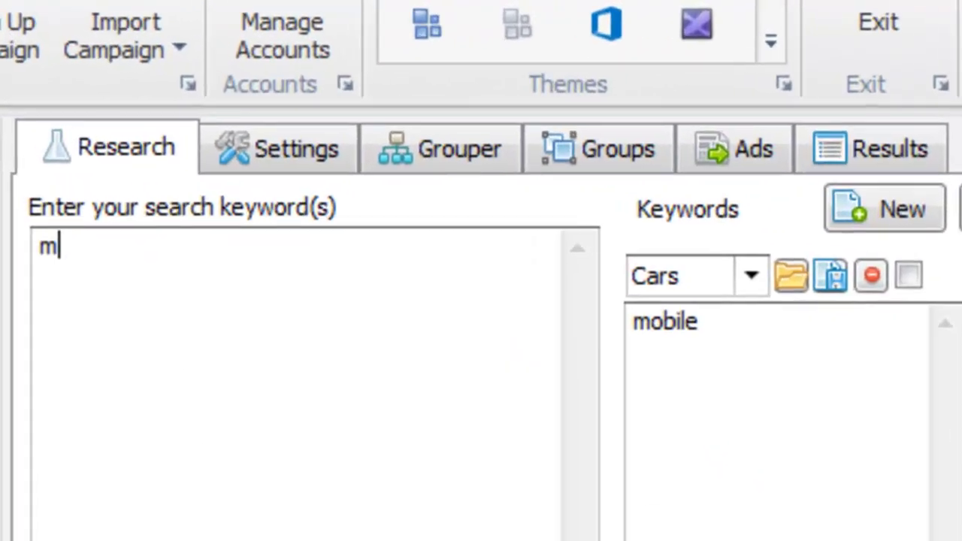
key("BackSpace")
key("BackSpace")
type("bile phone ")
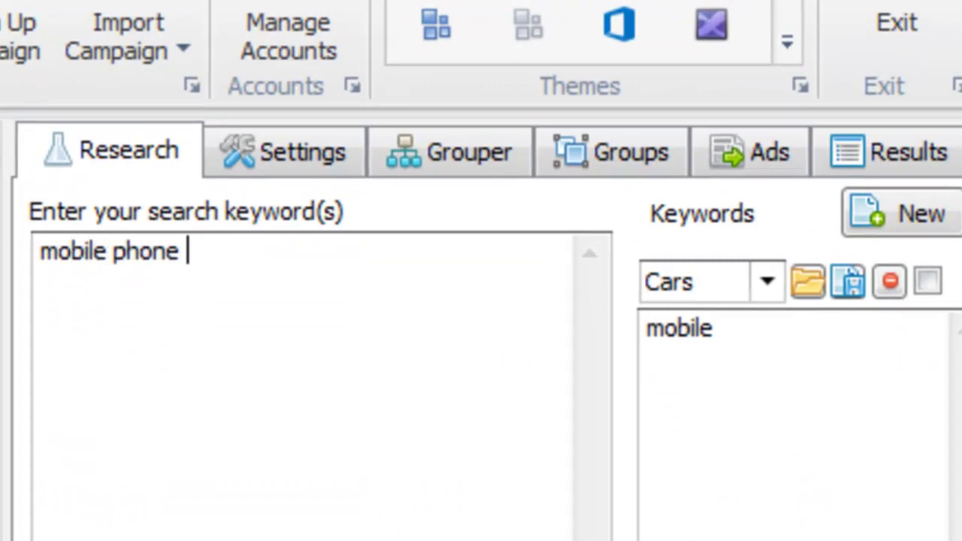
type("*")
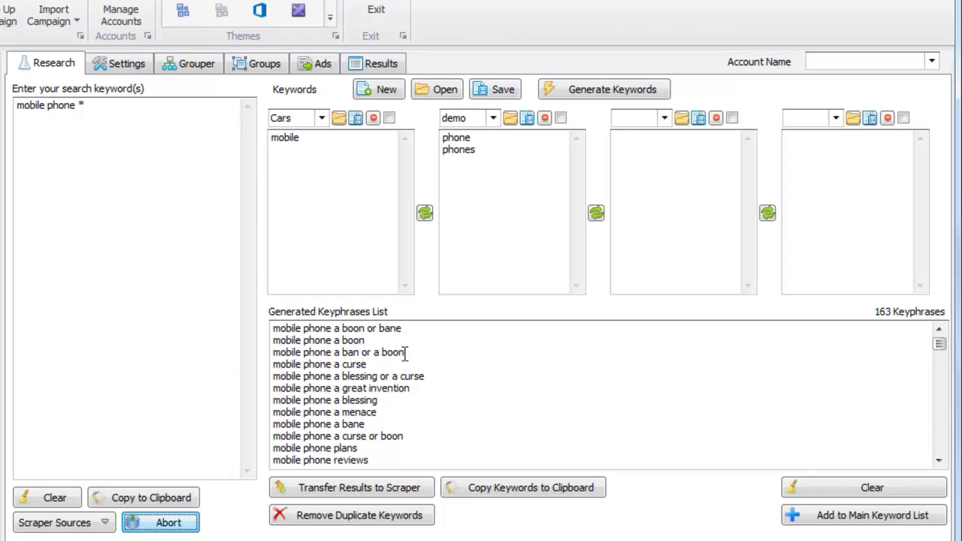
Acknowledge the finished 'mobile phone *' scrape and look over the 245 generated keyphrases.
left_click_drag(87, 106, 40, 106)
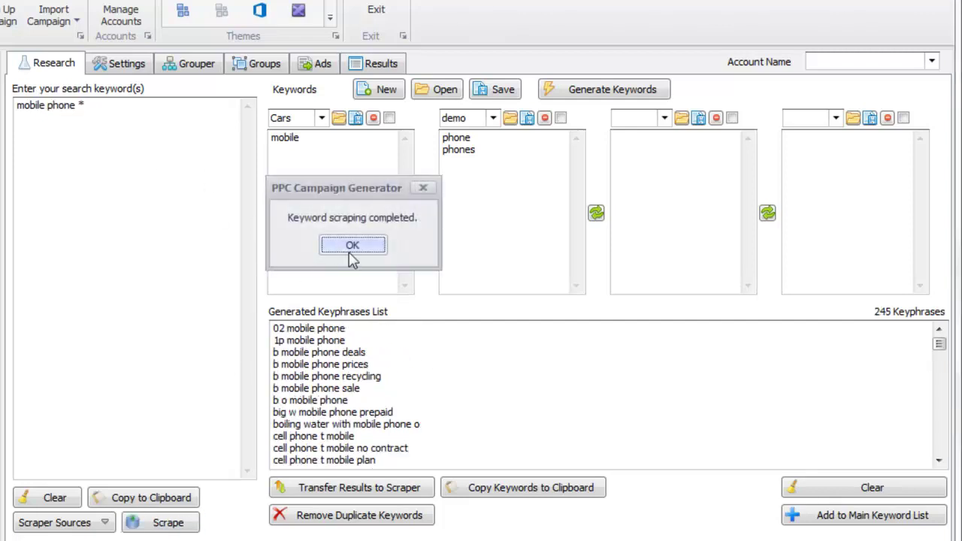
left_click(351, 244)
left_click_drag(939, 344, 939, 376)
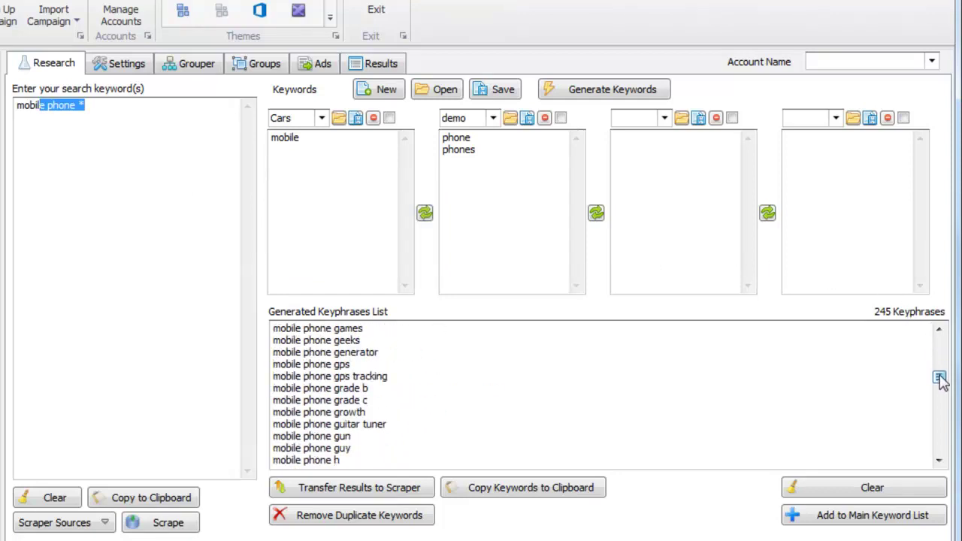
left_click(112, 112)
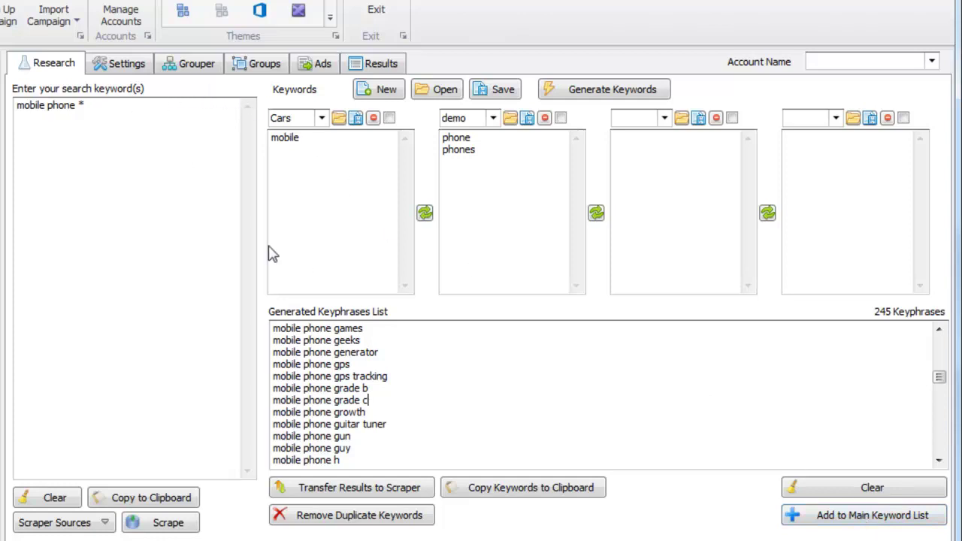
Try grouping the keyphrases in Grouper and dismiss the warning that a campaign is required.
left_click_drag(474, 427, 203, 193)
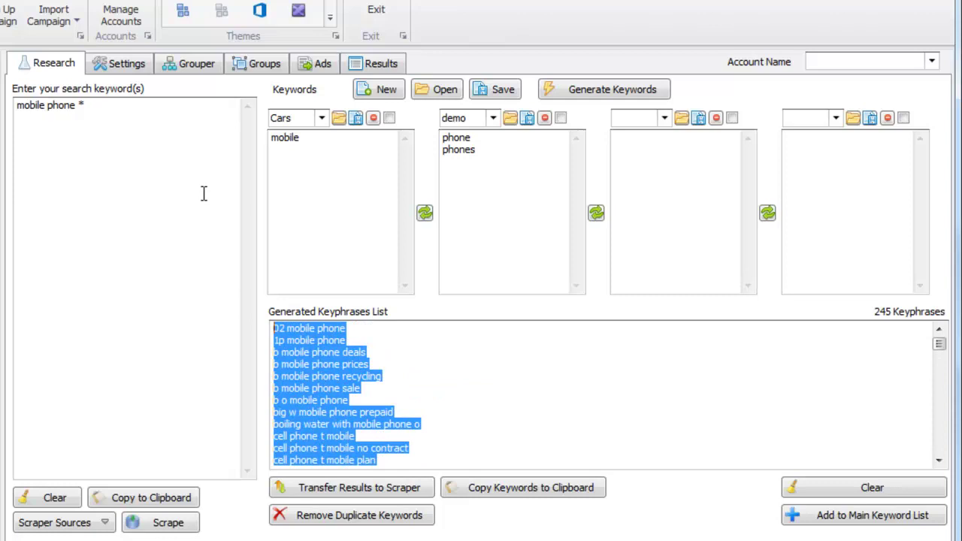
left_click(188, 66)
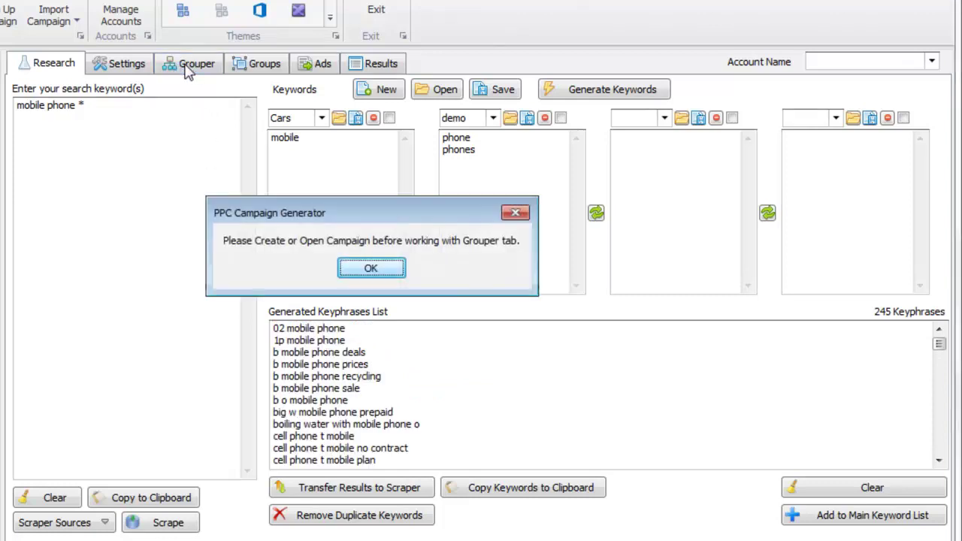
left_click(372, 270)
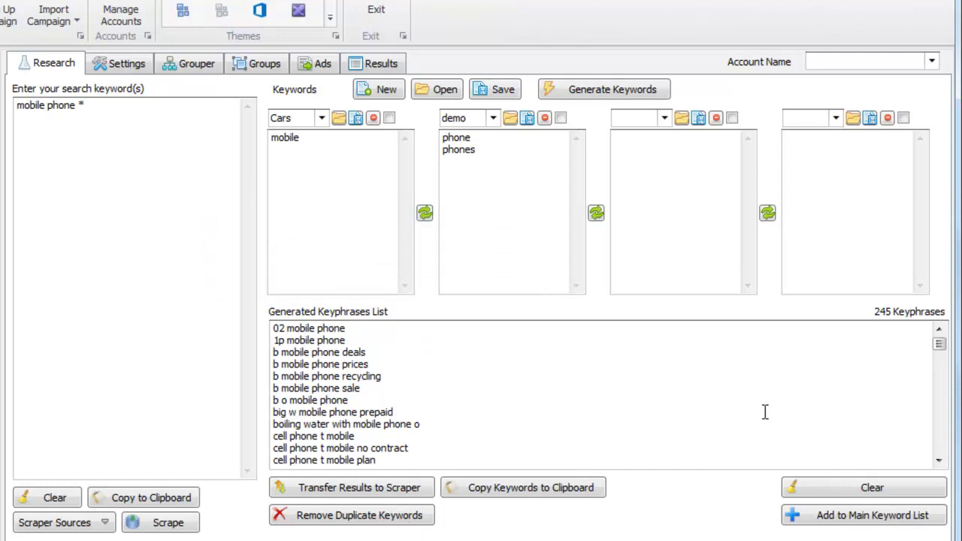